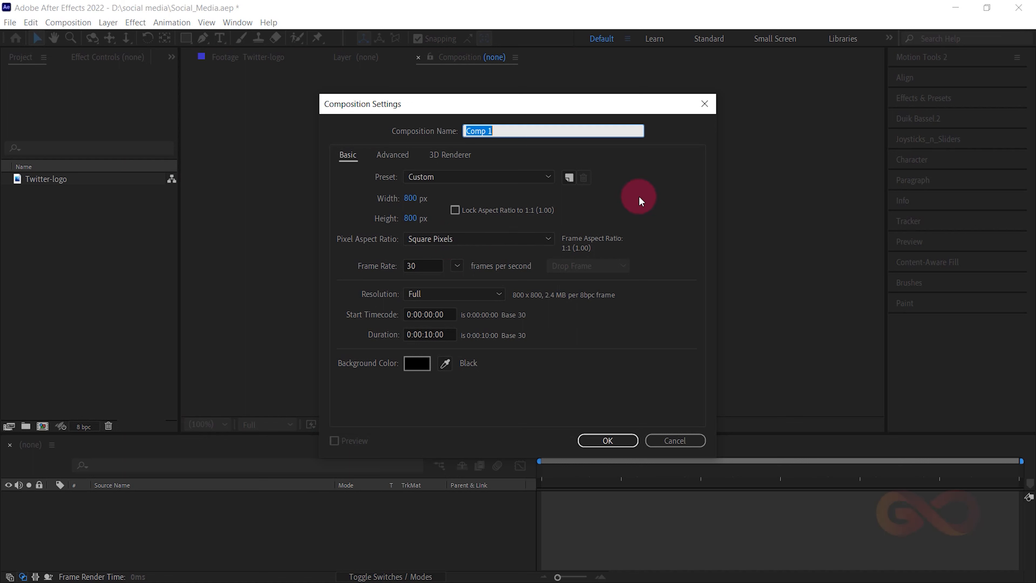
- Create an 800 × 800 px composition named Logo at 30 frames per second with a 10-second duration
type("Logo")
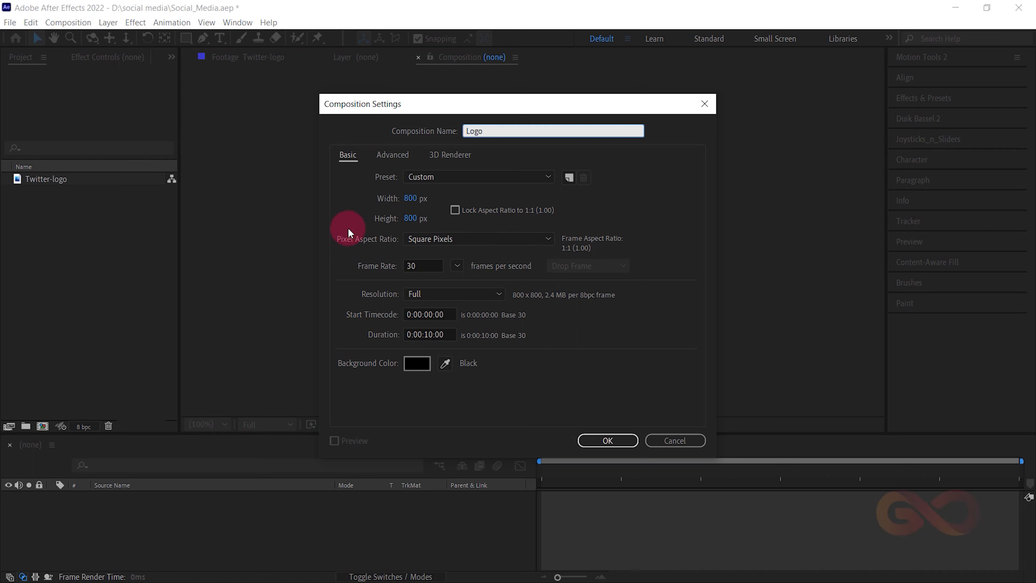
left_click(411, 218)
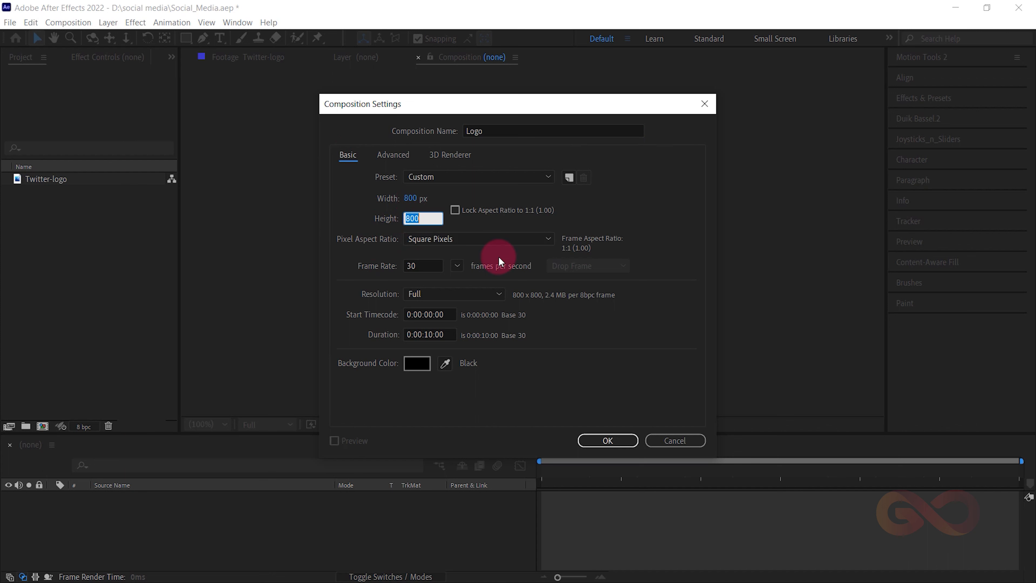
left_click(683, 237)
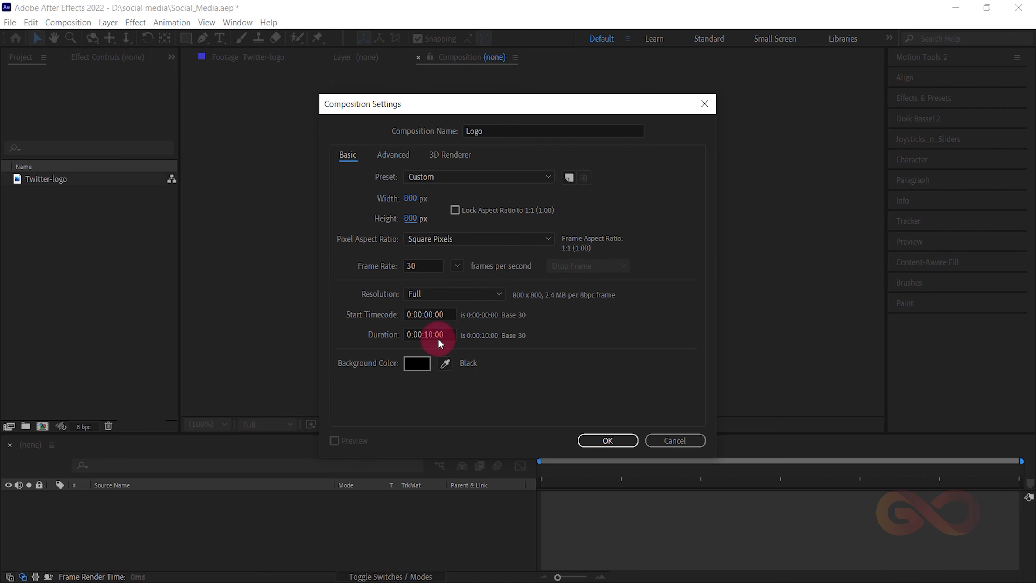
left_click(595, 442)
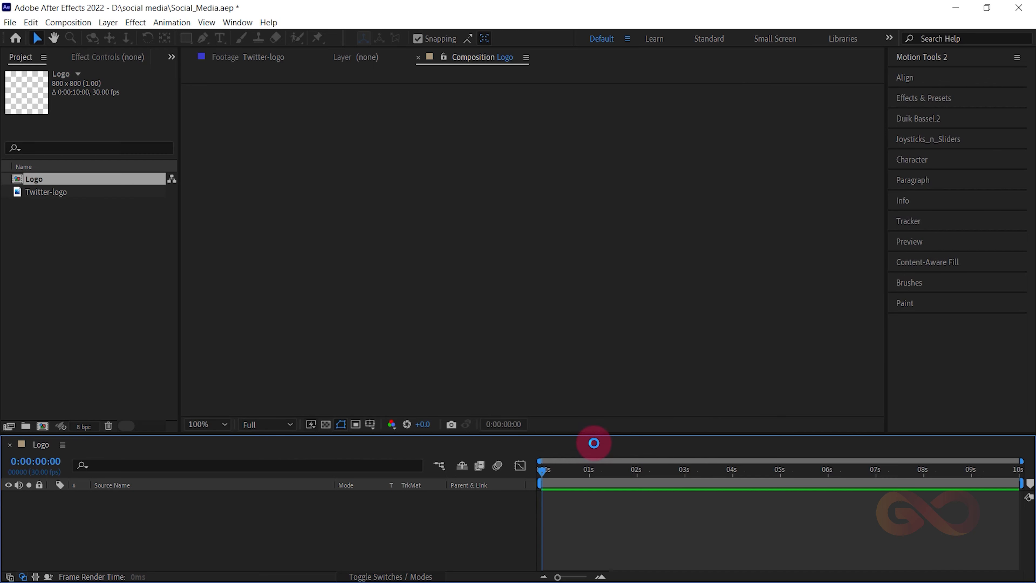
- Add the Twitter-logo image to the Logo composition and scale the layer to 38%
left_click(64, 221)
left_click_drag(52, 192, 186, 522)
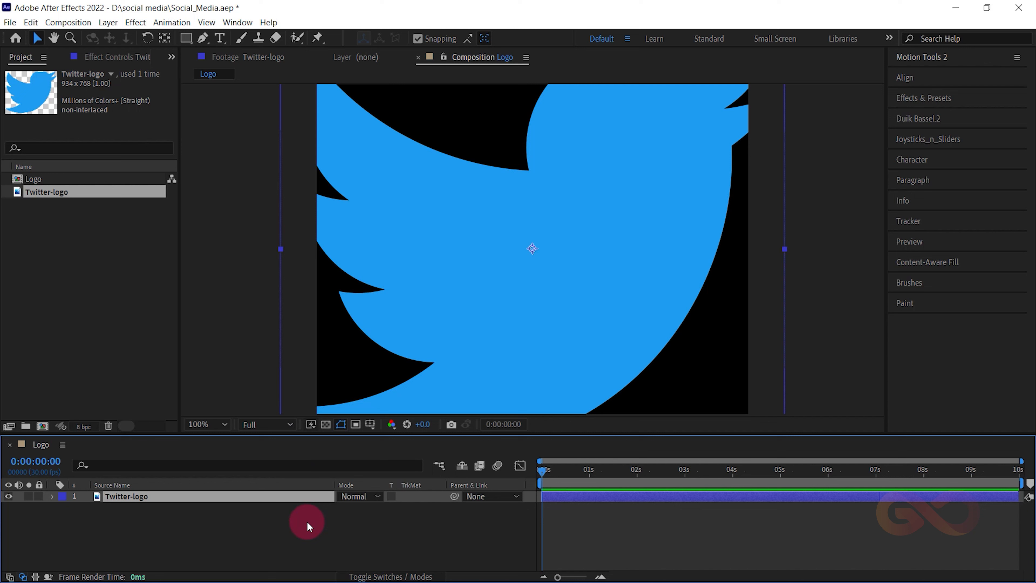
key("s")
left_click(362, 507)
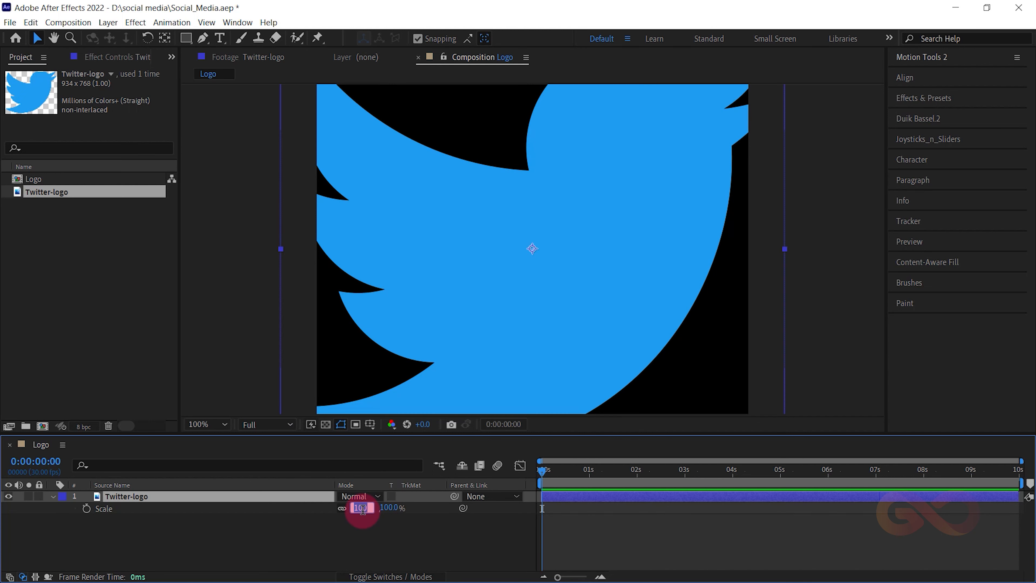
type("40")
key("Return")
left_click(359, 508)
key("Down")
key("Down")
left_click(99, 505)
left_click(49, 497)
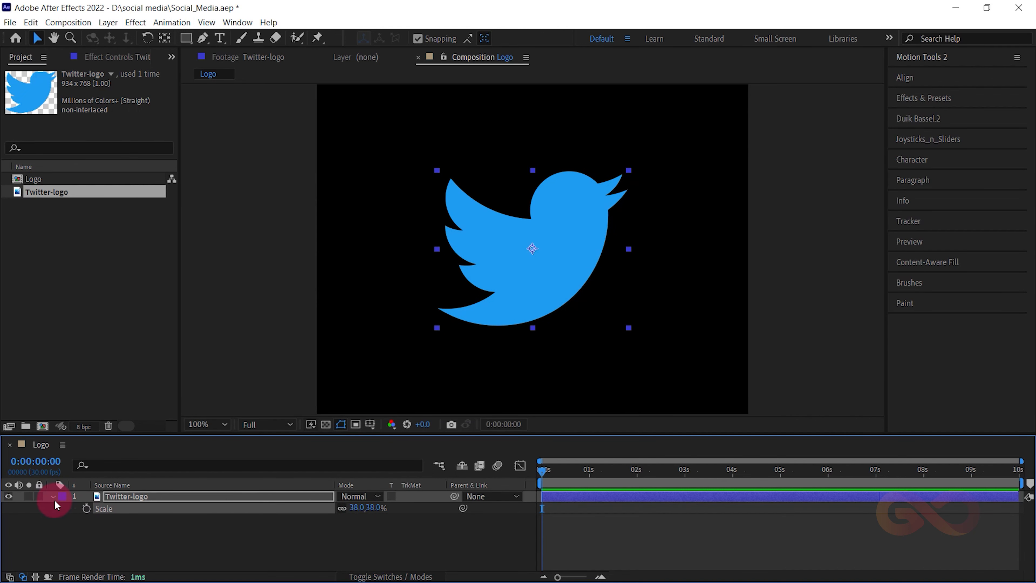
- Save the project and rename the Twitter-logo layer as Twitter
left_click(97, 528)
key("ctrl+s")
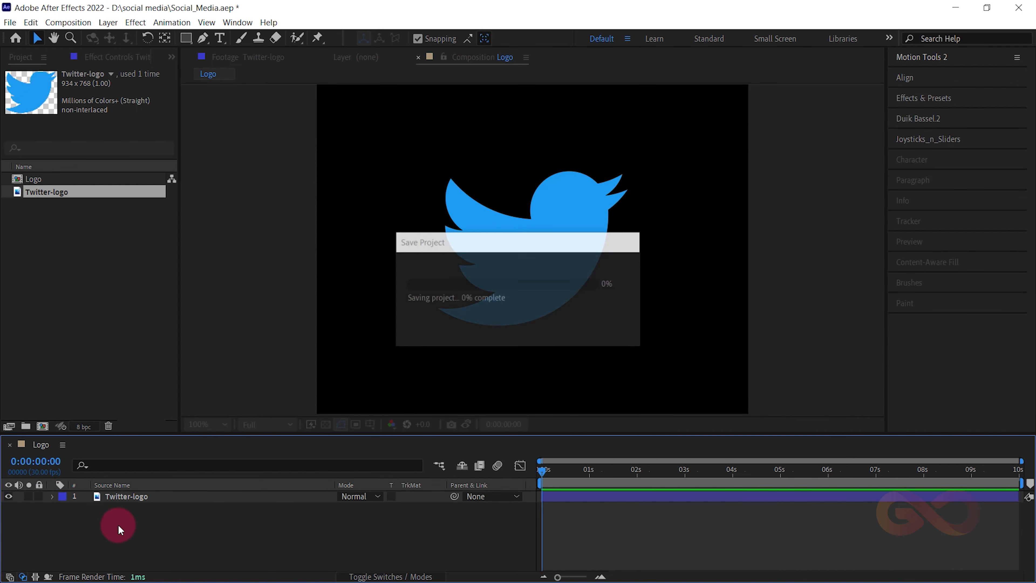
left_click(164, 496)
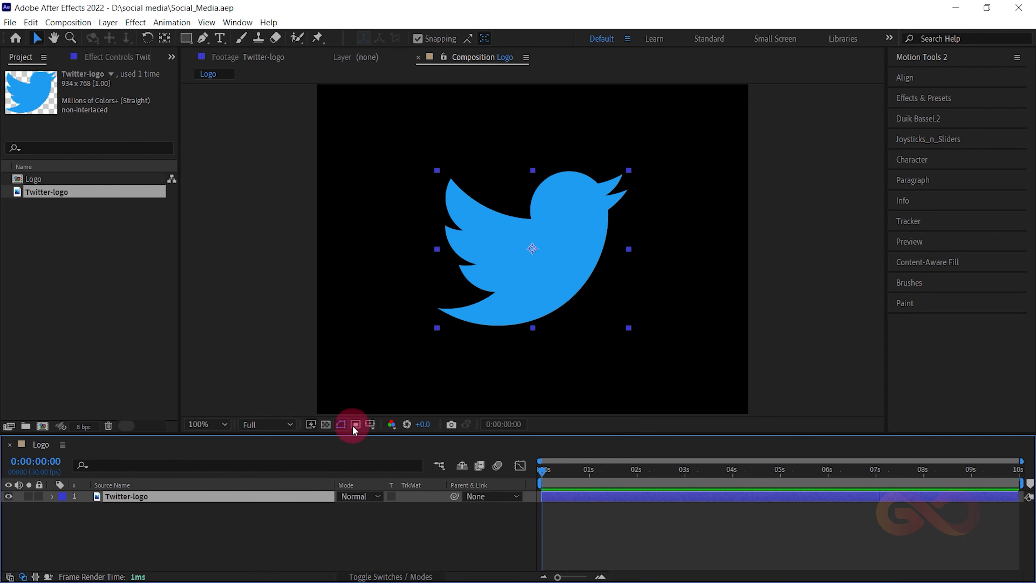
key("Return")
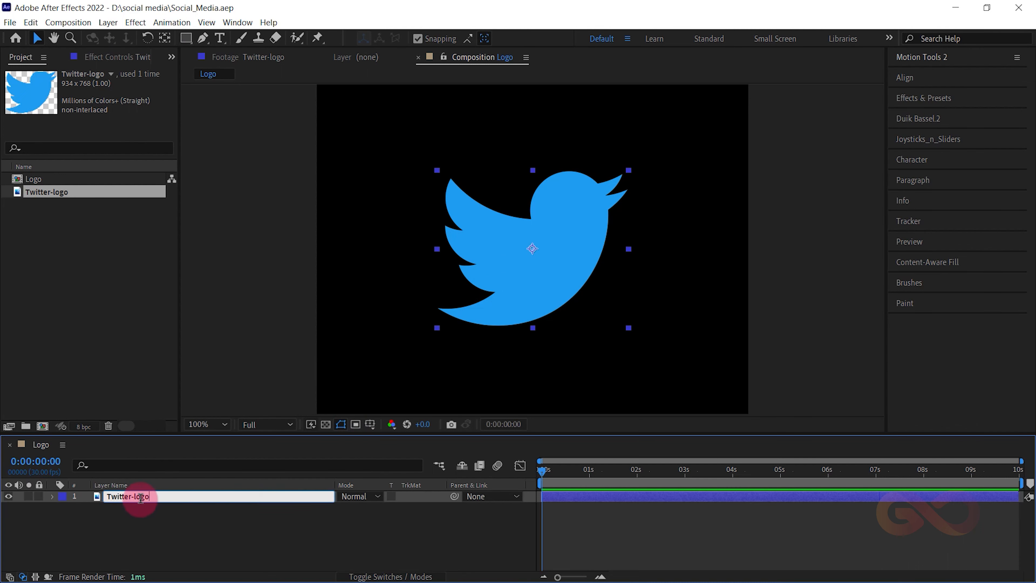
key("BackSpace")
left_click(136, 511)
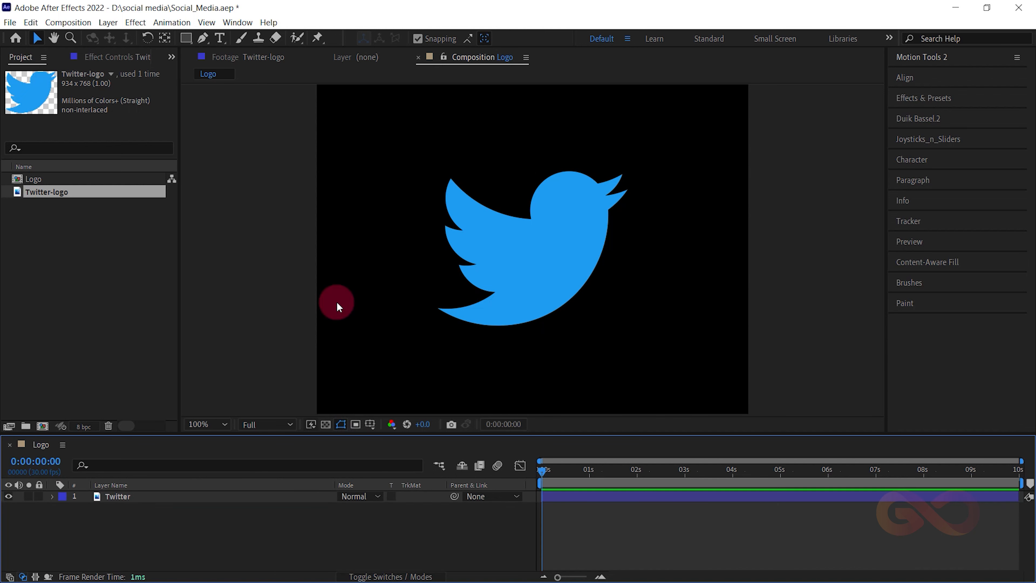
- Draw a rectangle shape about 321 × 293 px over the bird and expand its Rectangle Path properties
left_click(188, 36)
mouse_move(393, 145)
left_mouse_down()
mouse_move(527, 215)
mouse_move(654, 363)
mouse_move(640, 343)
mouse_move(652, 338)
mouse_move(559, 299)
mouse_move(575, 293)
mouse_move(567, 303)
left_mouse_up()
left_click(77, 526)
left_click(75, 520)
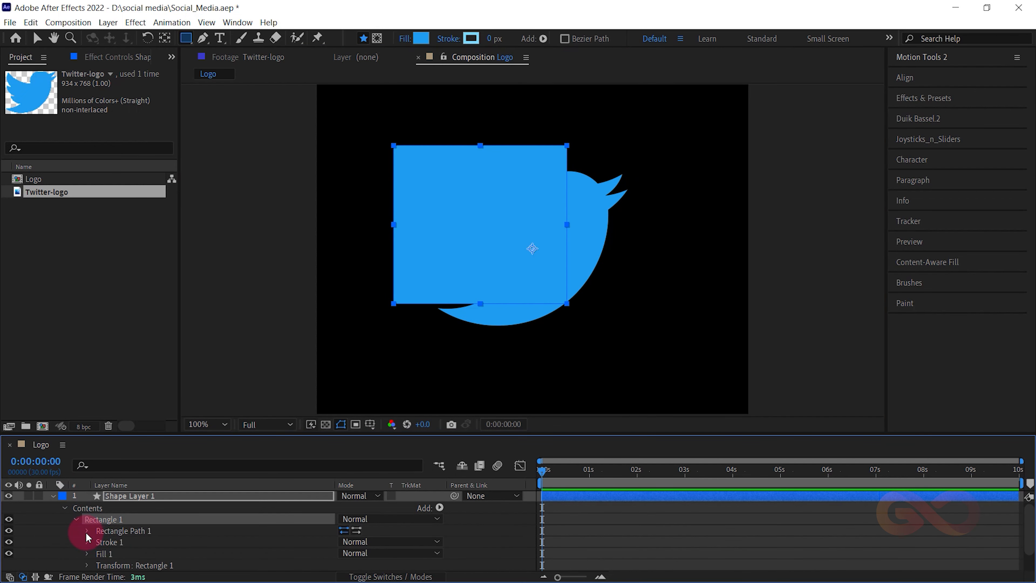
left_click(87, 531)
scroll(175, 547, "down", 1)
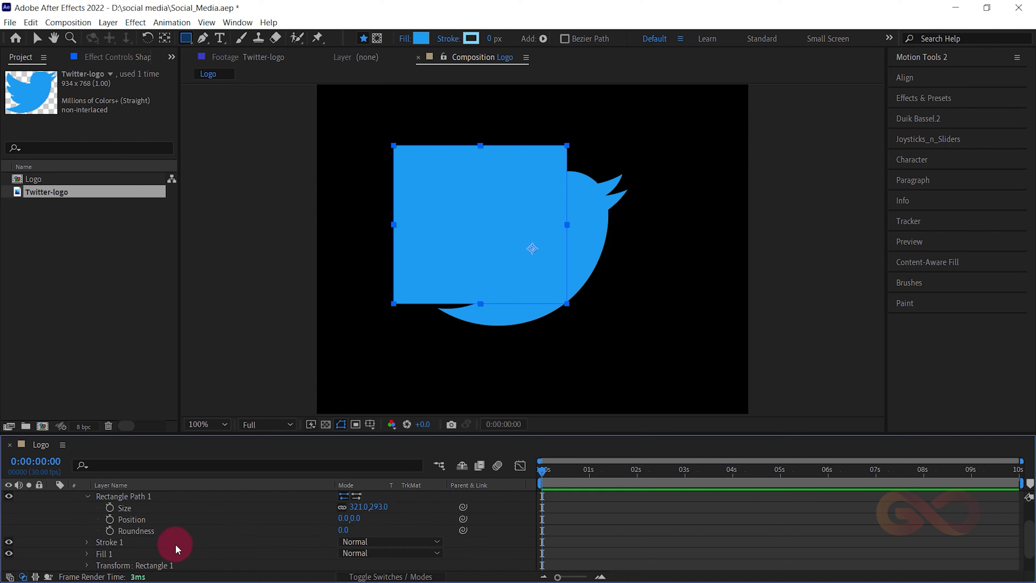
- Unlink the rectangle path's size proportions, with size set to 377 × 377 and roundness to 280
left_click(342, 507)
left_click(358, 506)
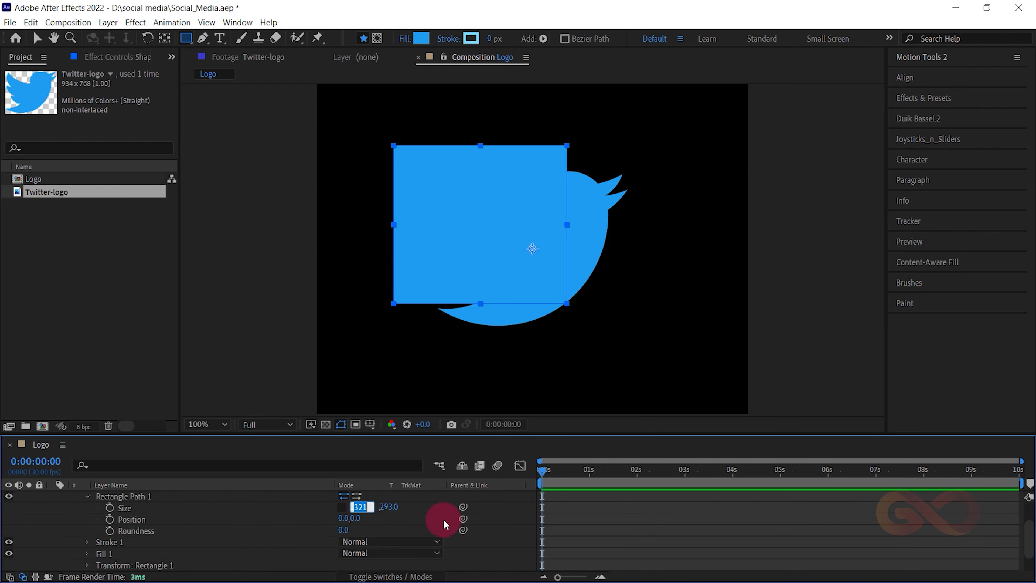
type("377")
key("Tab")
type("377")
key("Return")
left_click(350, 530)
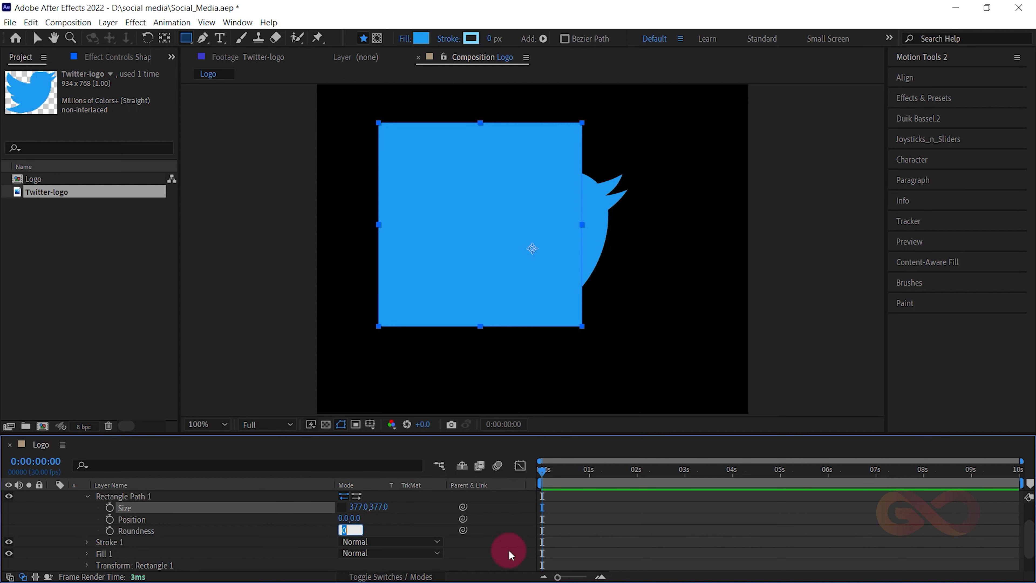
type("280")
key("Return")
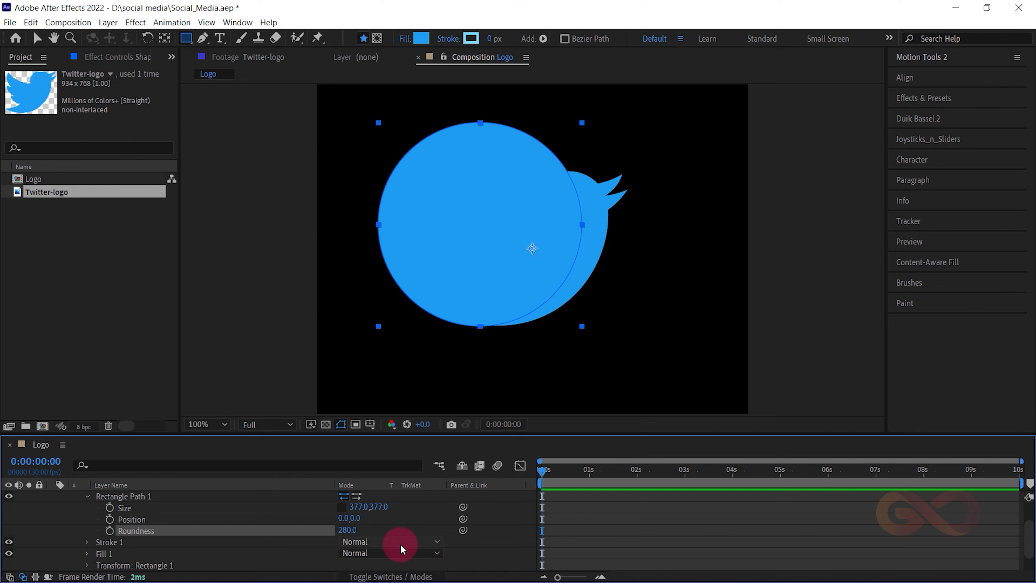
- Rename the shape layer as C_01 and place it below the Twitter layer
scroll(69, 524, "up", 3)
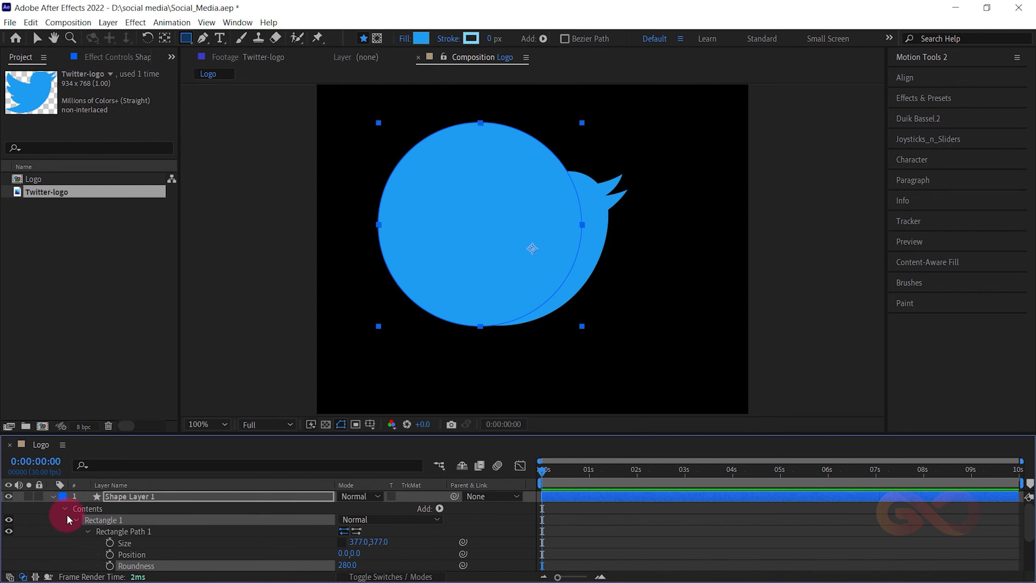
left_click(52, 497)
left_click(117, 499)
key("Return")
type("c")
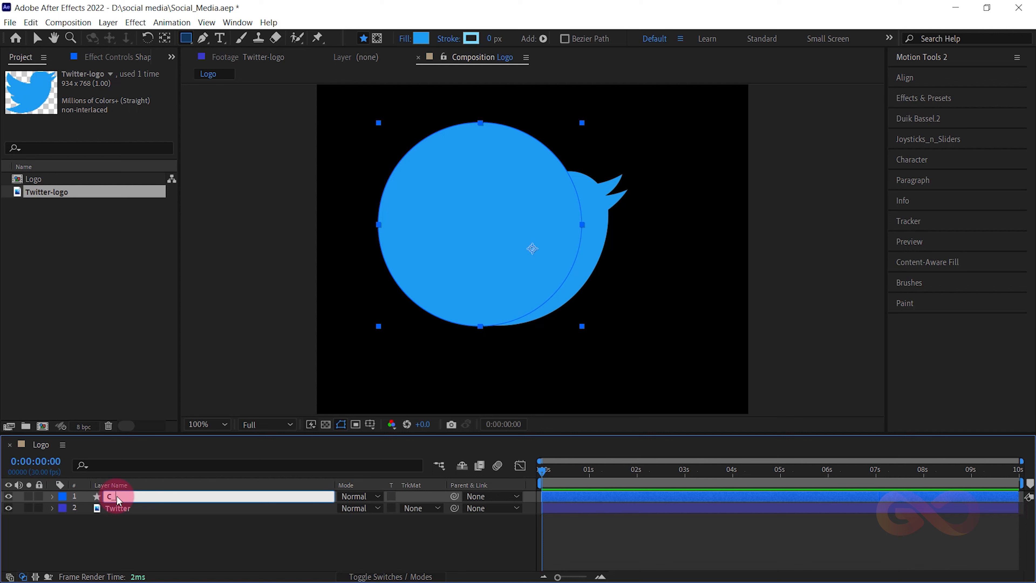
key("Return")
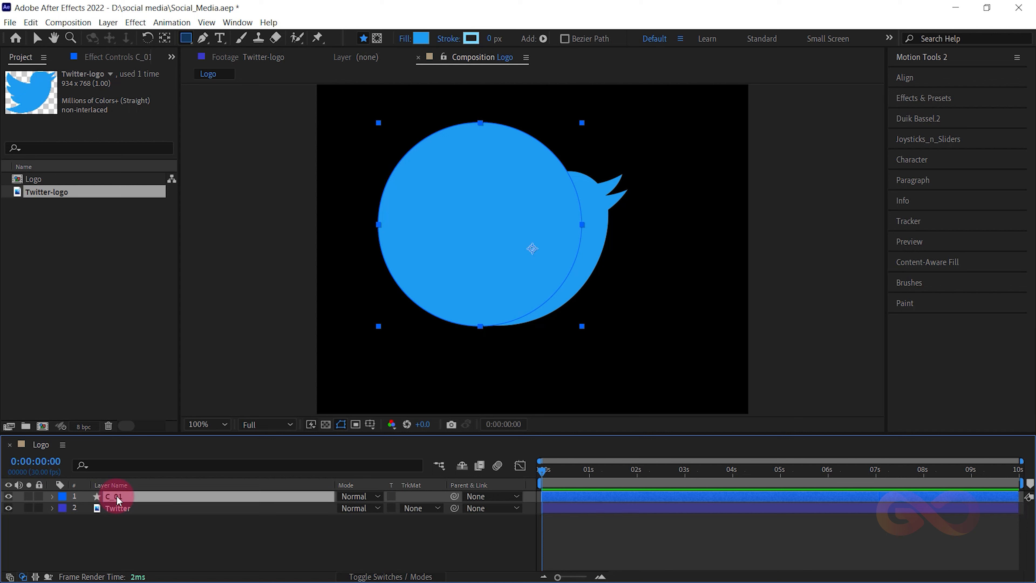
left_click_drag(118, 501, 108, 527)
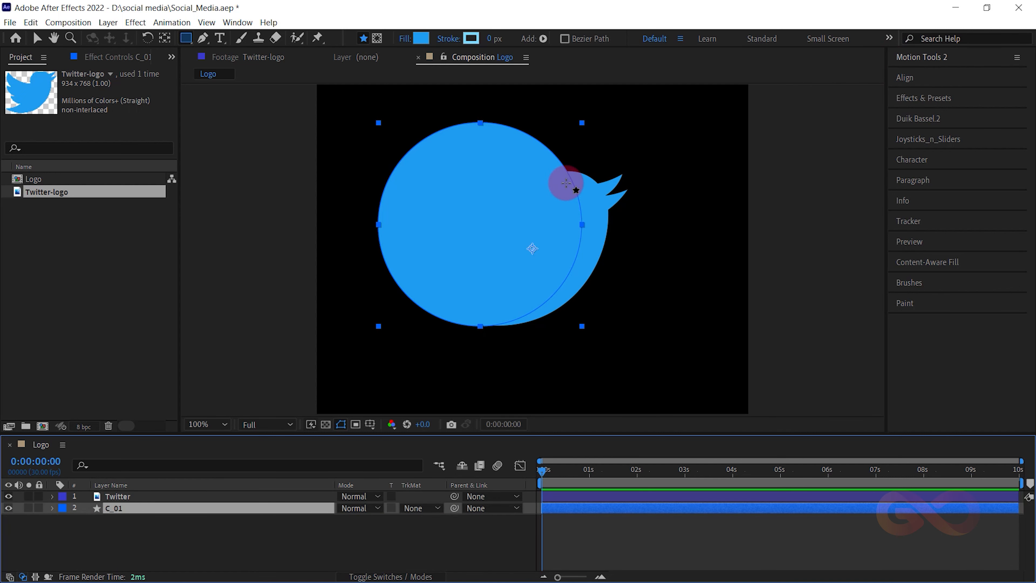
- Move the C_01 layer's anchor point to the centre of the circle with snapping enabled
key("y")
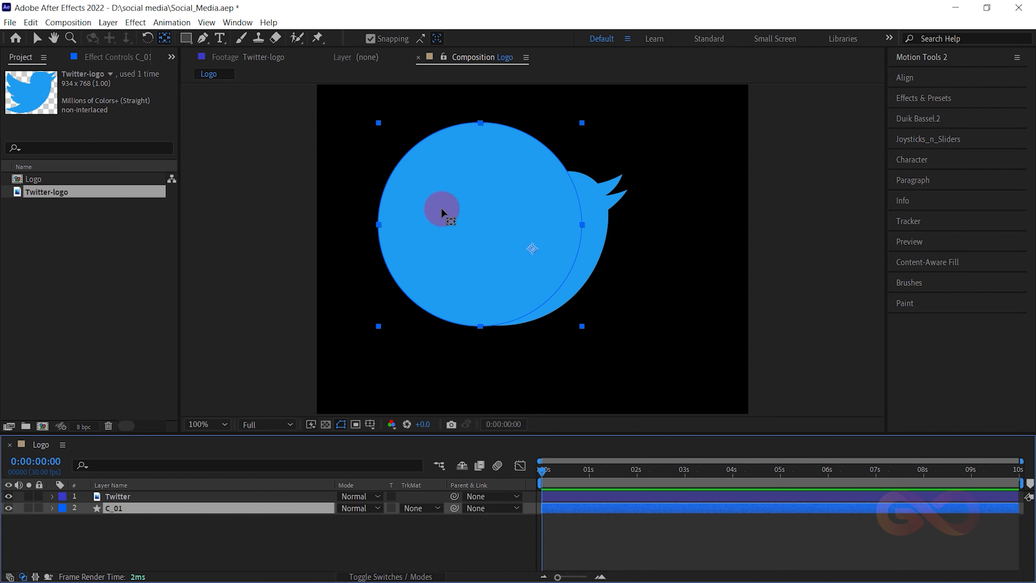
left_click(369, 40)
left_click(372, 40)
left_click(524, 241)
left_click_drag(525, 245, 470, 228)
- Align the C_01 circle to the composition's centre both horizontally and vertically
left_click(929, 76)
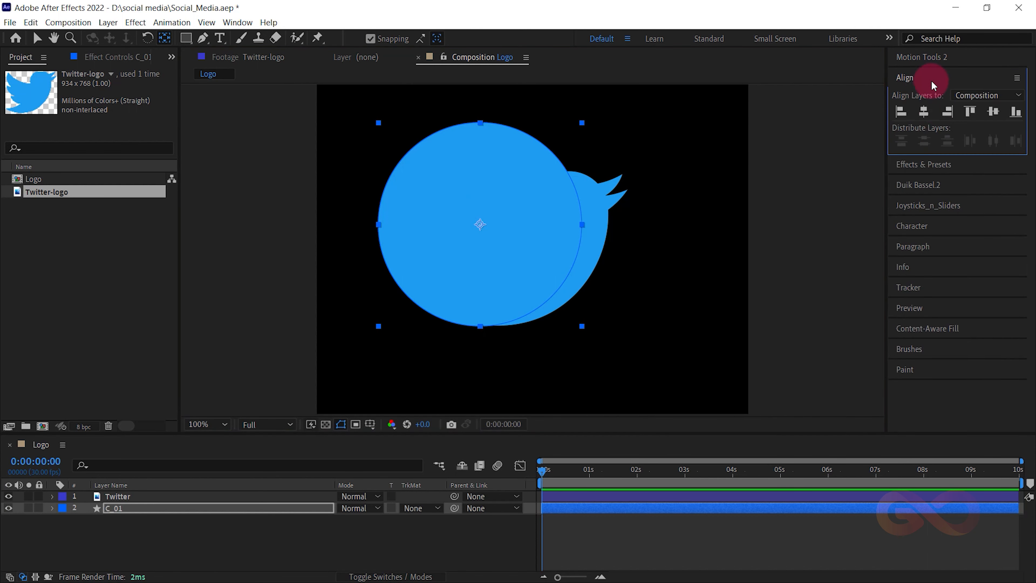
left_click(924, 111)
left_click(993, 111)
left_click(649, 162)
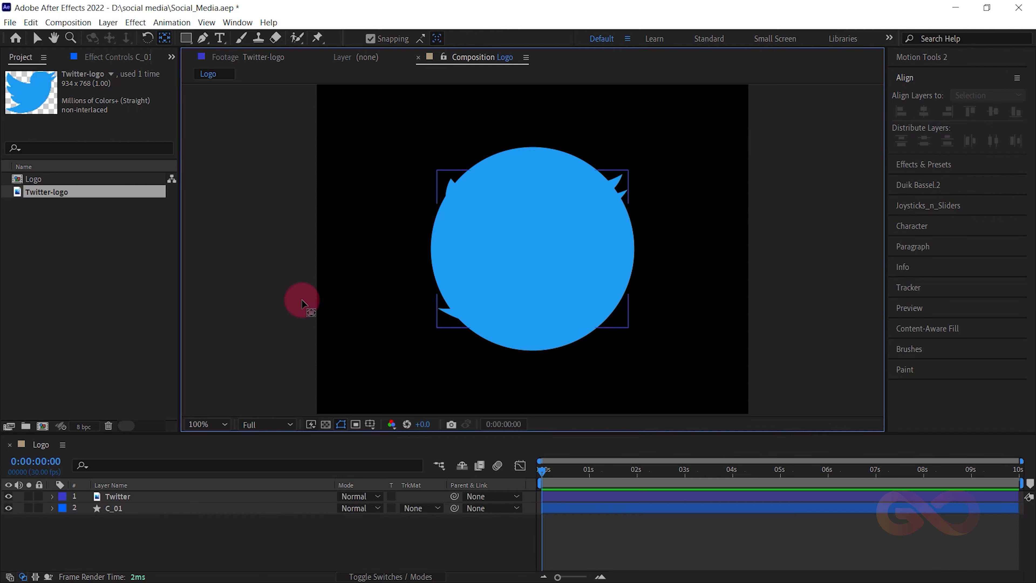
- Hide the Twitter layer and set a C_01 Scale keyframe of 0% at 0:00:00:00
left_click(116, 509)
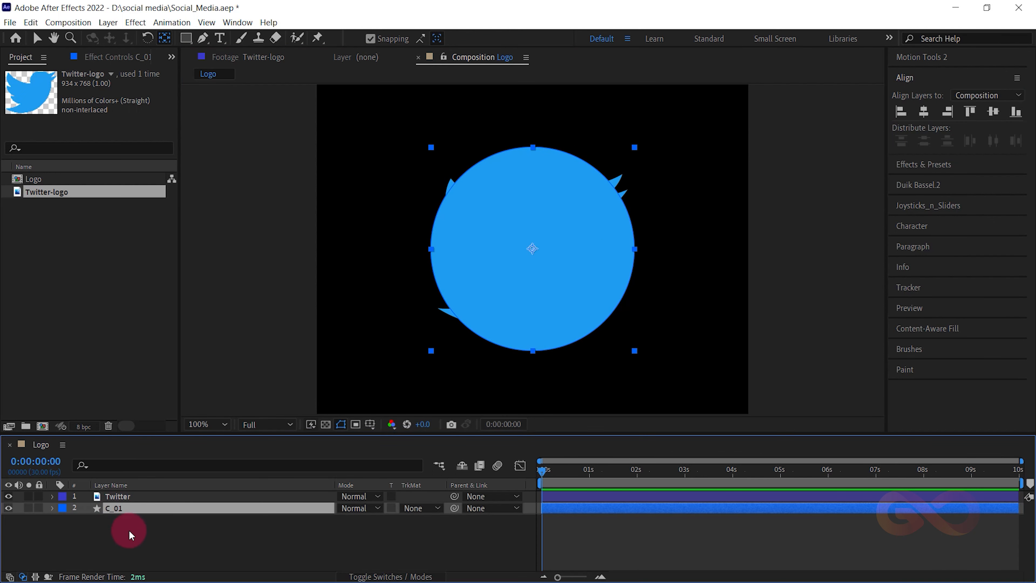
key("s")
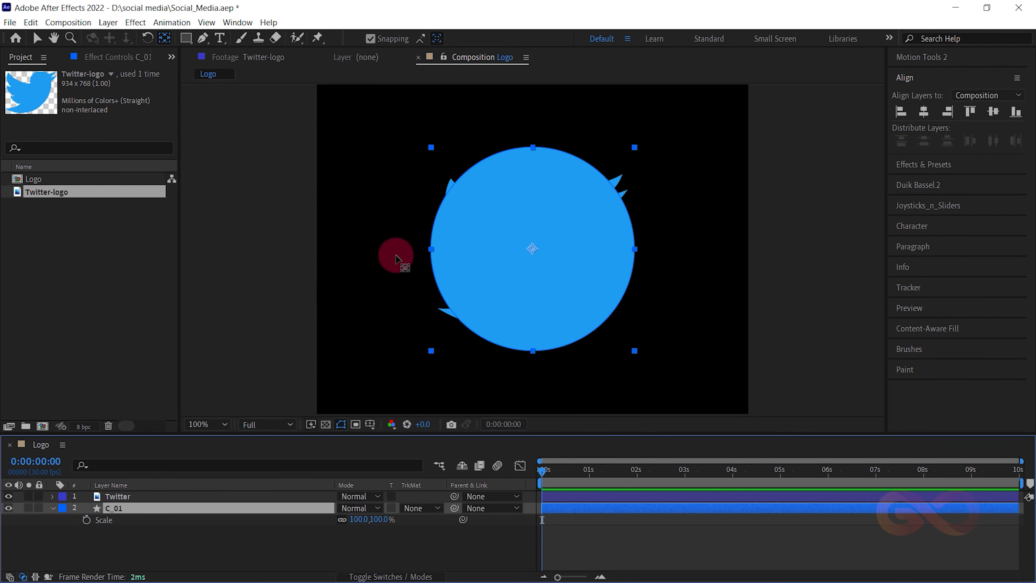
key("v")
left_click(8, 496)
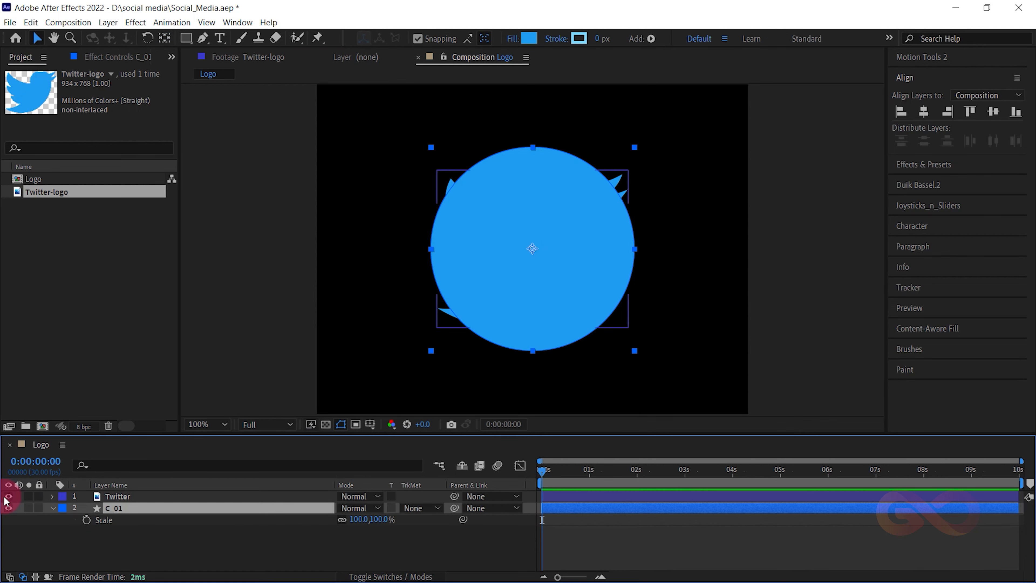
left_click(359, 519)
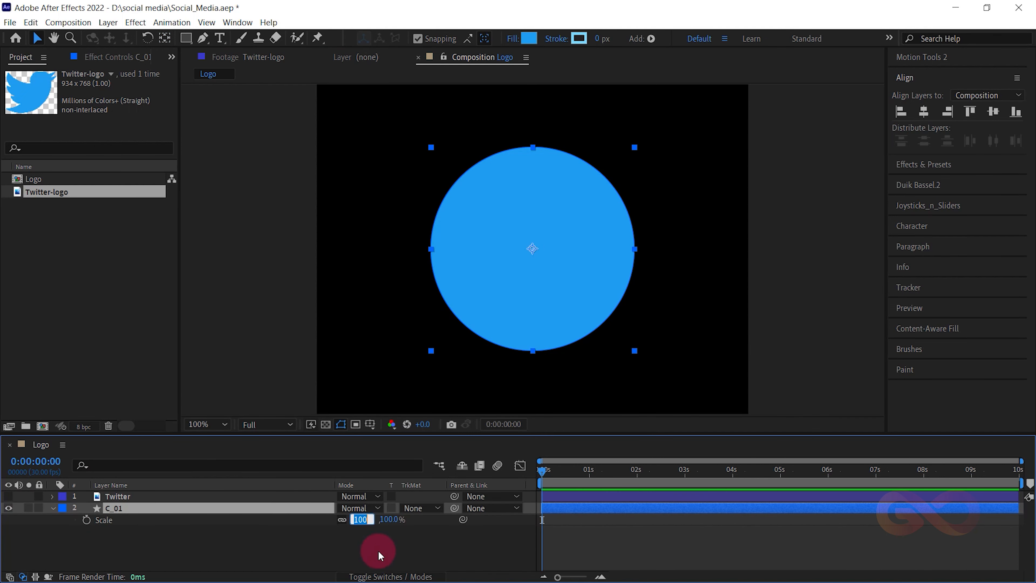
key("Return")
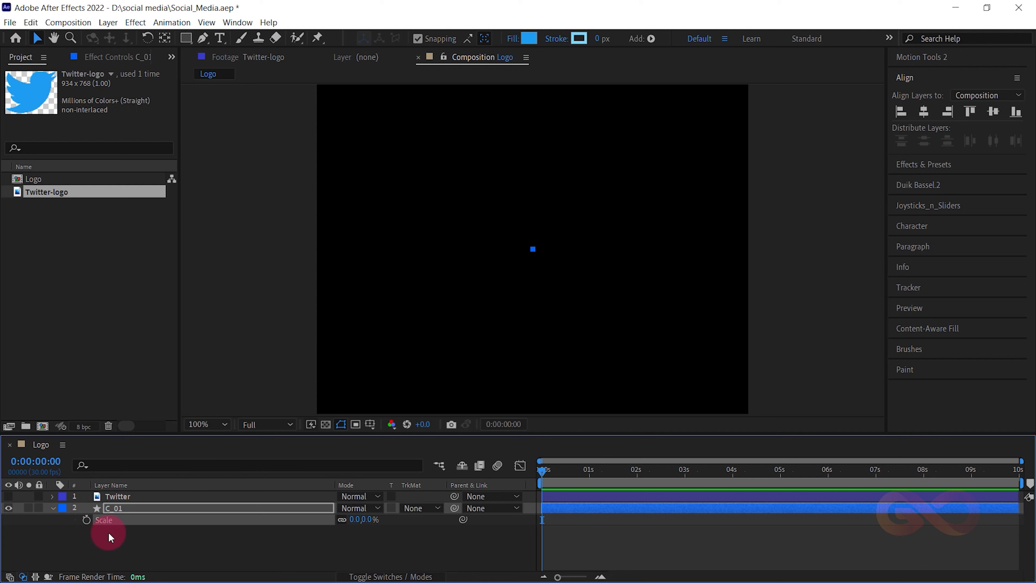
left_click(87, 520)
- Set a second C_01 Scale keyframe of 160% at 0:00:01:10
left_click_drag(607, 481, 602, 481)
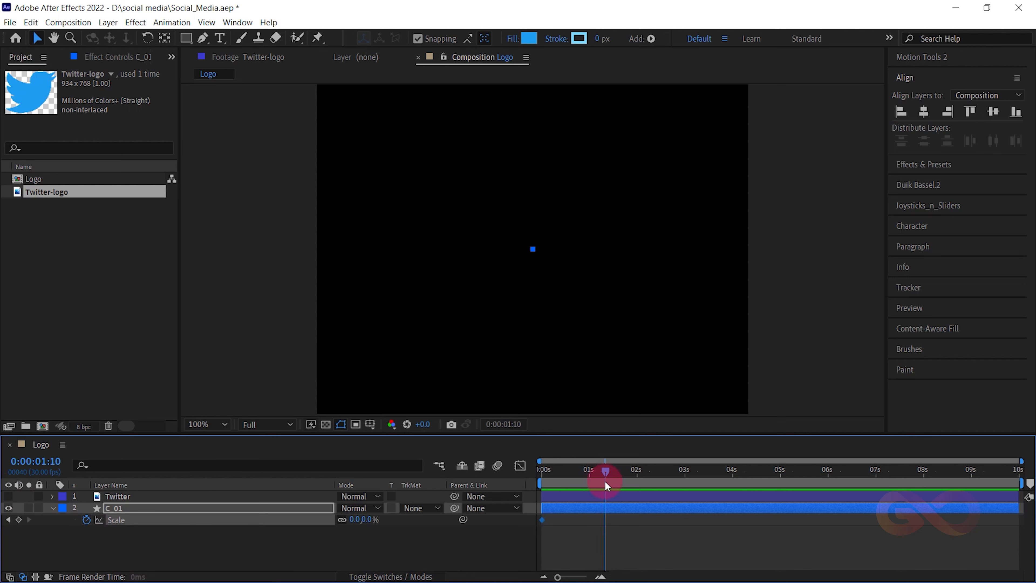
left_click(358, 519)
type("160")
key("Return")
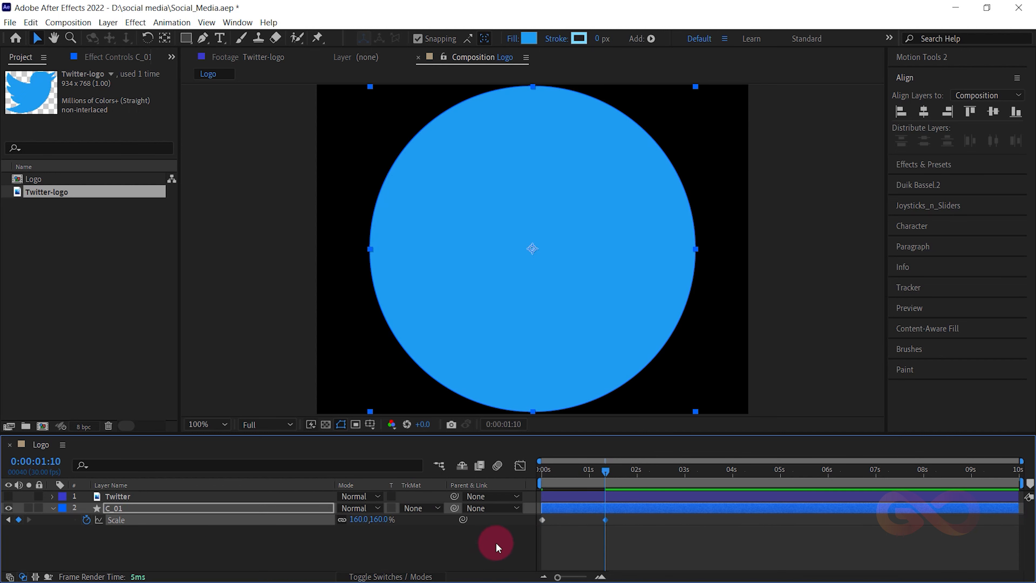
- Set the composition view to Fit up to 100% and make the preview area taller
scroll(567, 206, "down", 1)
left_click(214, 423)
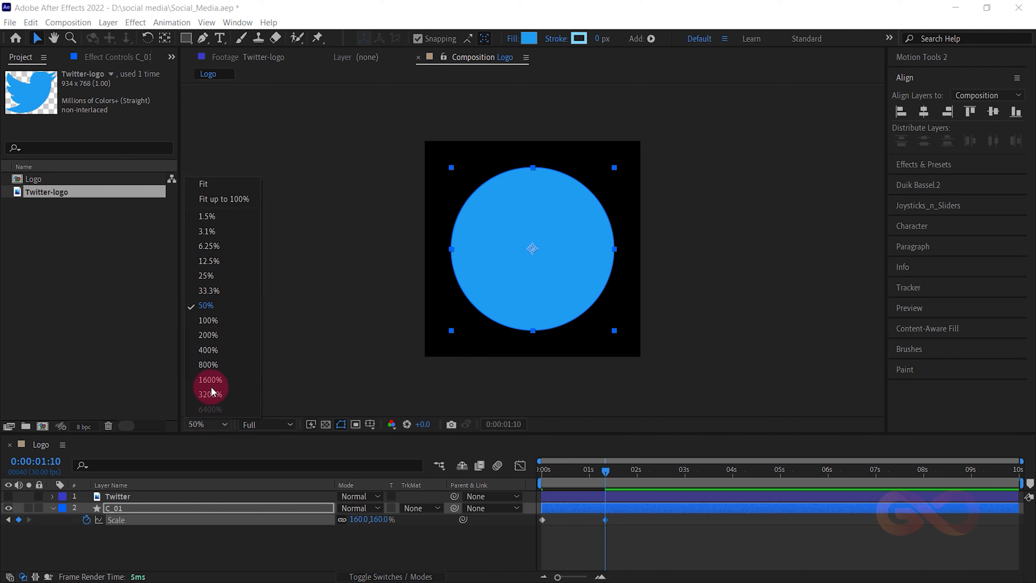
left_click(216, 200)
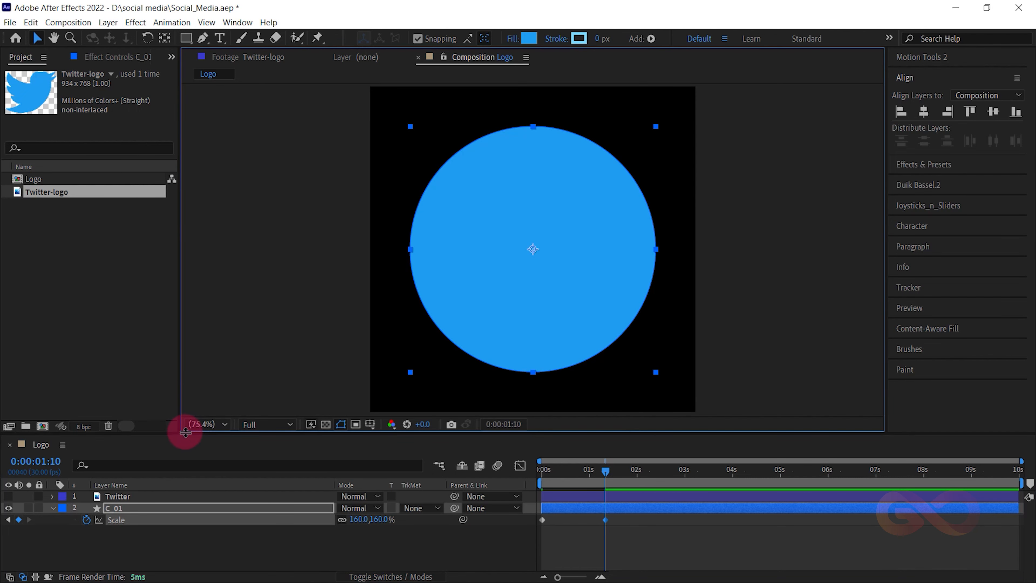
left_click_drag(182, 432, 181, 454)
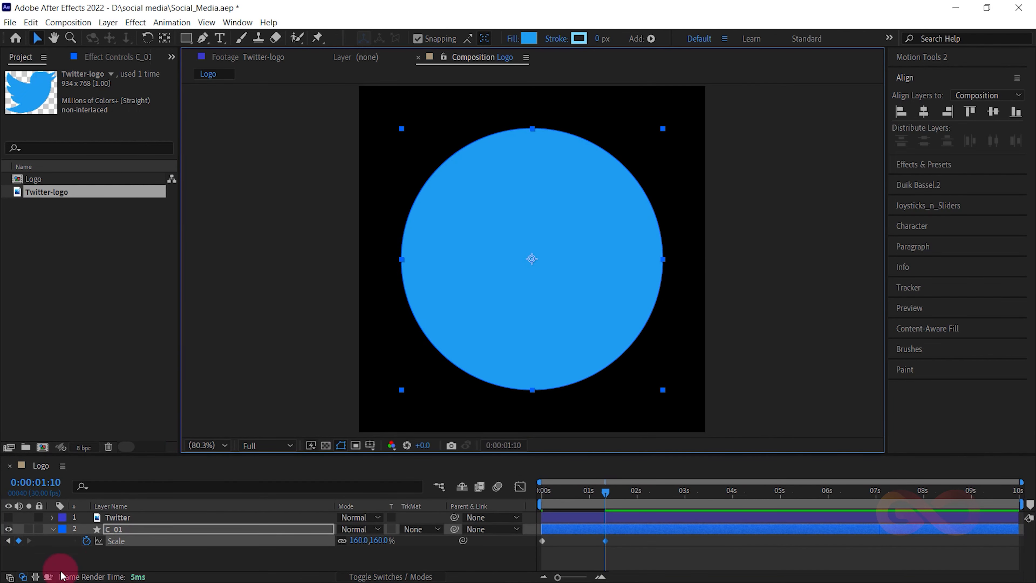
left_click(110, 562)
- Apply Easy Ease to both Scale keyframes of the C_01 circle
mouse_move(586, 506)
left_mouse_down()
mouse_move(534, 504)
mouse_move(575, 503)
left_mouse_up()
left_click_drag(636, 559, 509, 538)
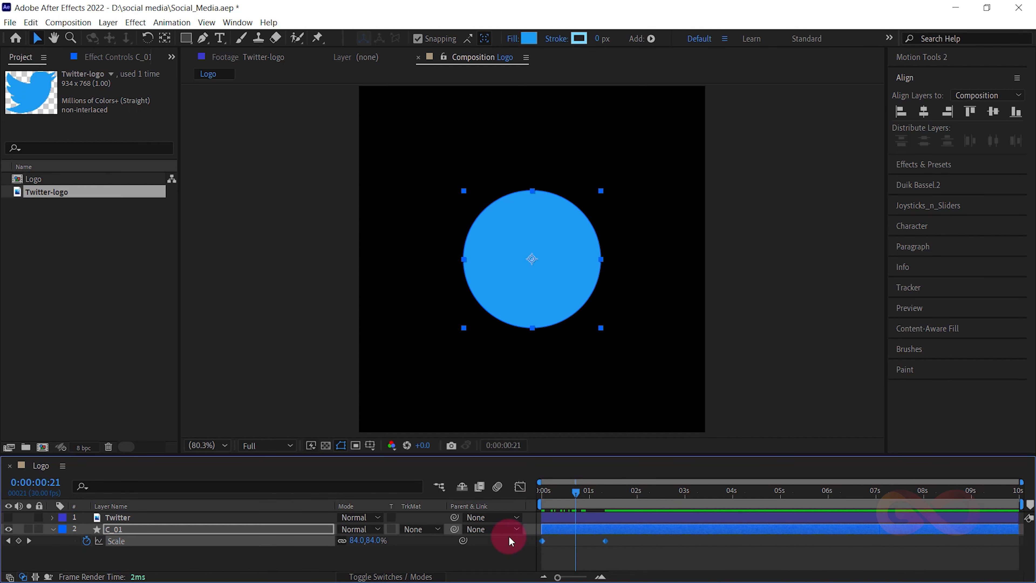
right_click(607, 541)
mouse_move(626, 531)
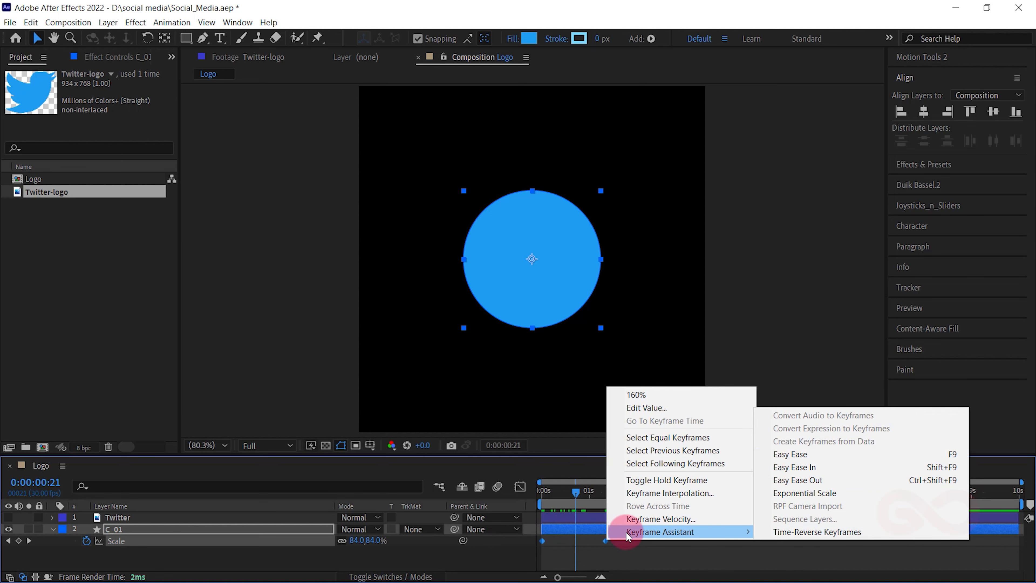
left_click(787, 453)
- Reshape C_01's Scale speed graph into a sharp, narrow peak midway between its two keyframes
left_click(520, 486)
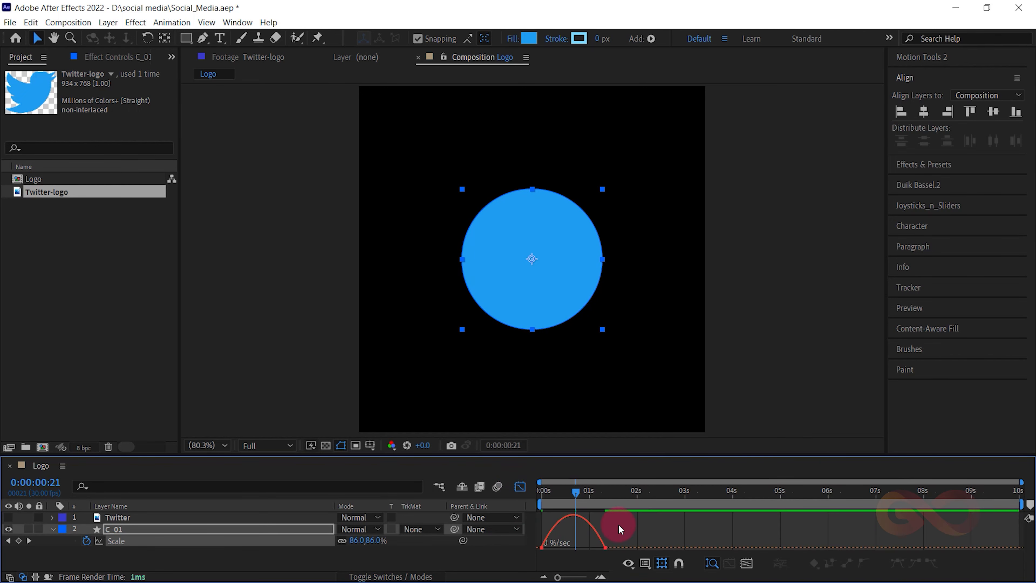
left_click(628, 563)
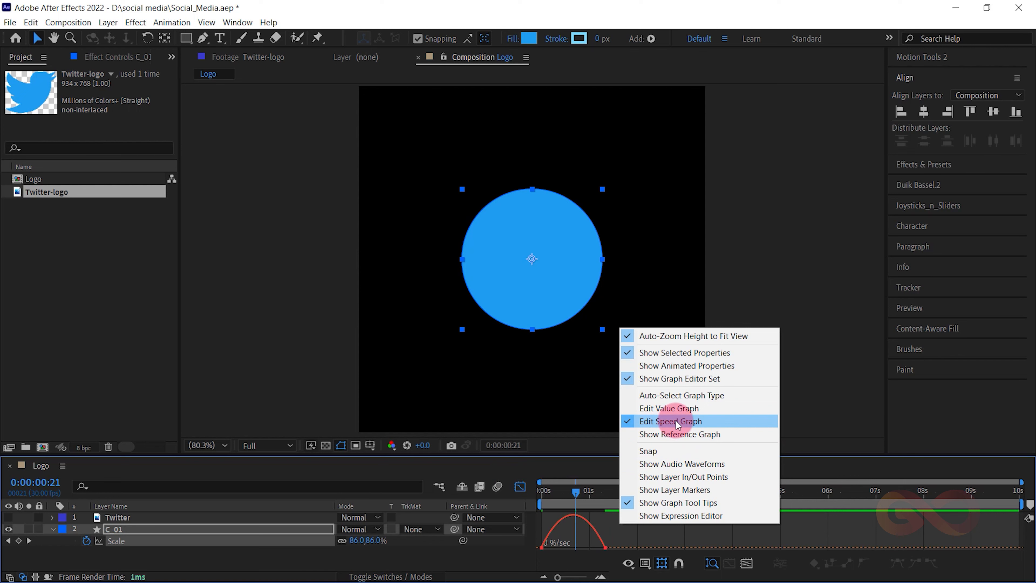
left_click(617, 546)
left_click(596, 545)
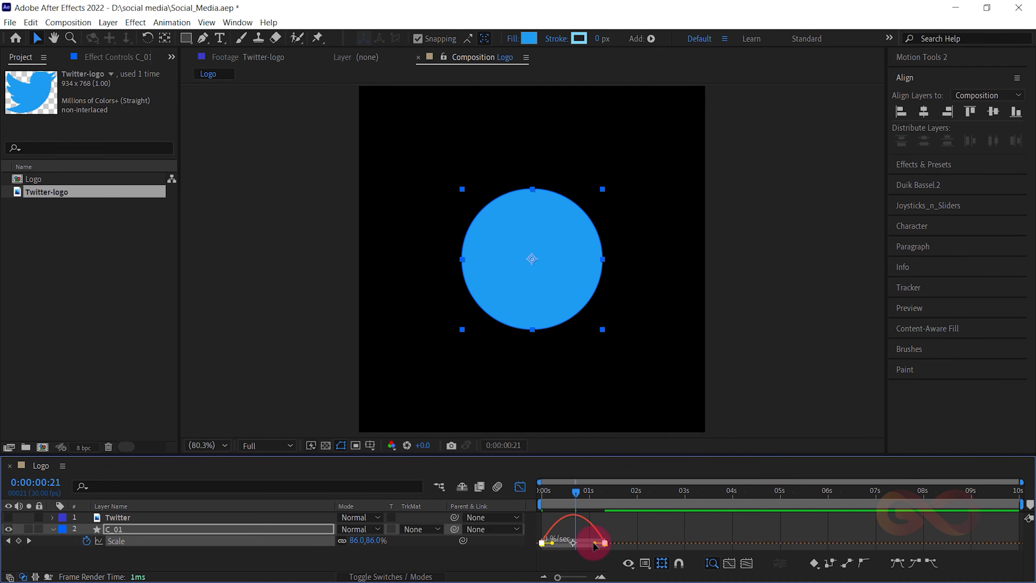
mouse_move(596, 545)
left_mouse_down()
mouse_move(546, 545)
mouse_move(586, 545)
left_mouse_up()
- Leave the graph editor, end the work area at 0:00:01:17, and preview the circle's scale animation
left_click_drag(576, 492, 521, 496)
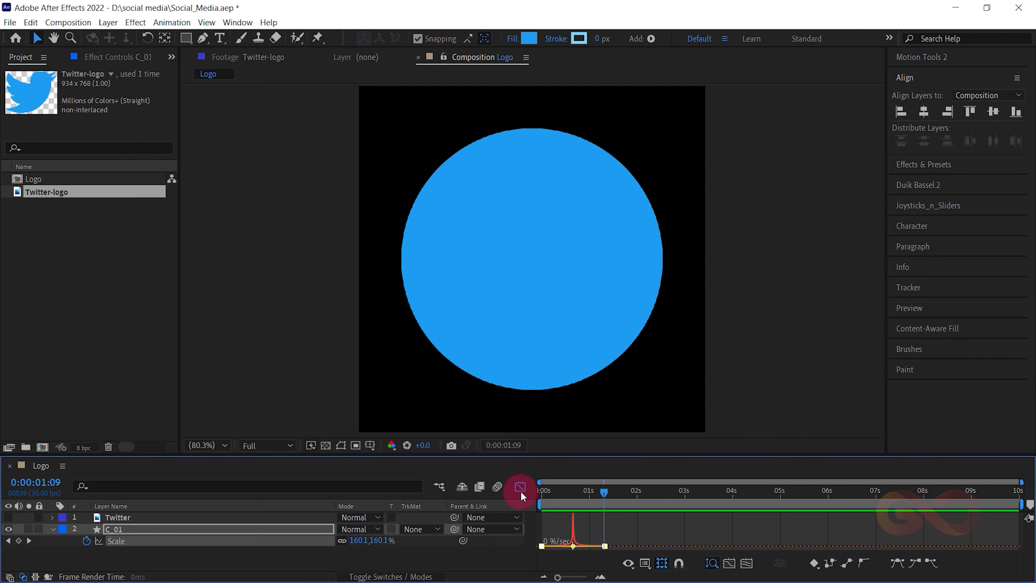
left_click(520, 487)
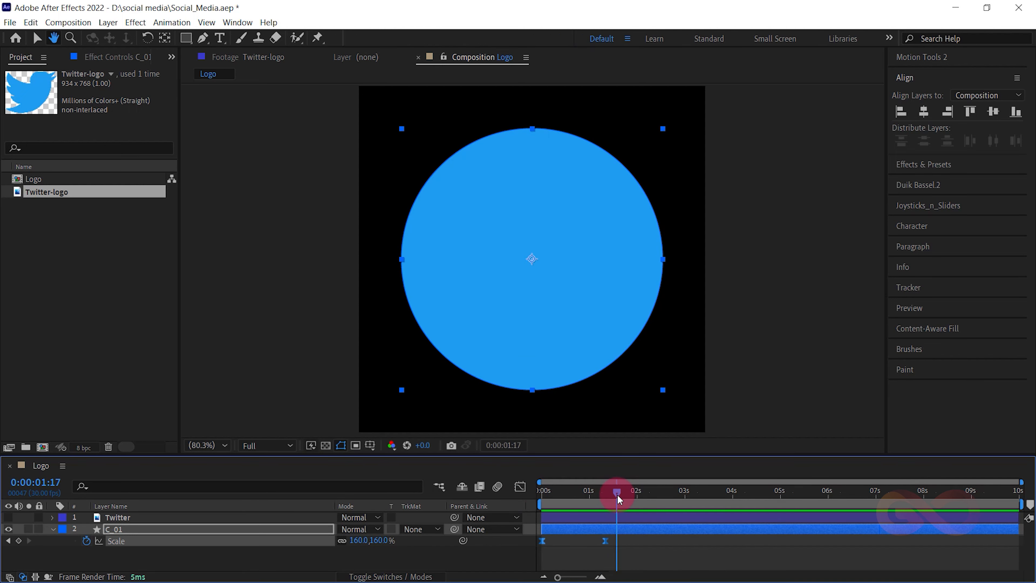
key("space")
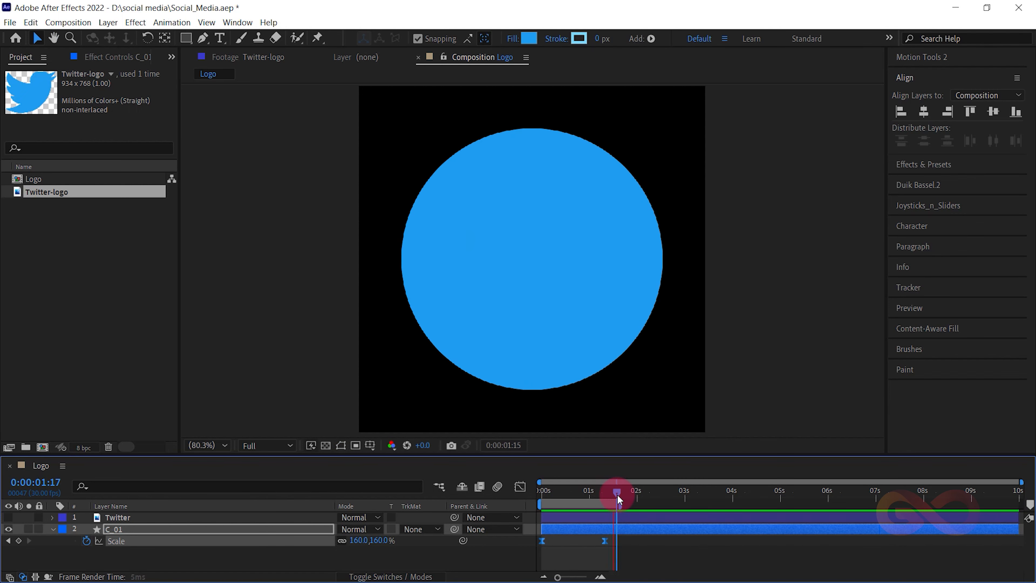
- Duplicate the C_01 circle layer and place the C_02 copy above the Twitter layer
left_click(69, 533)
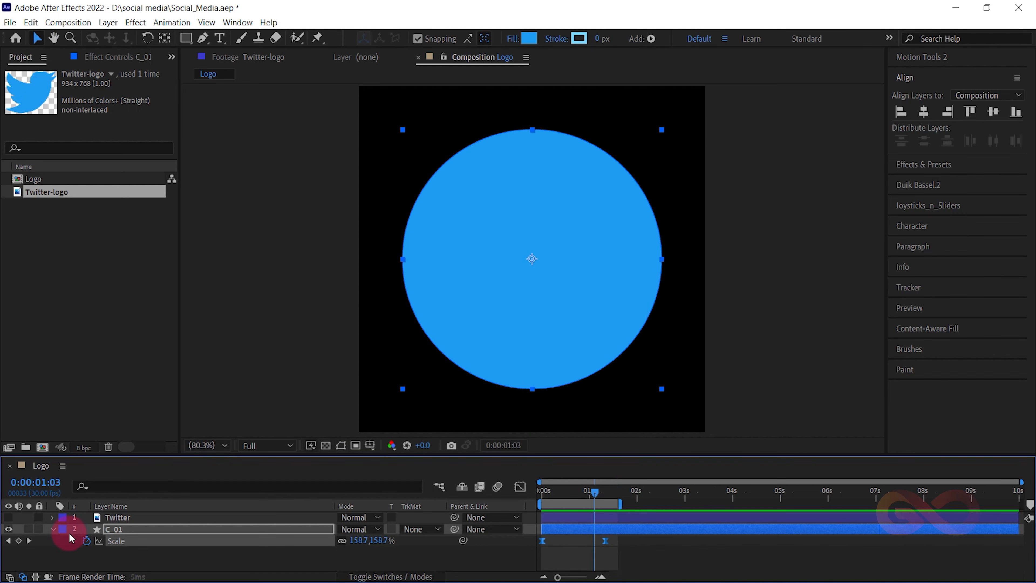
left_click(53, 528)
left_click(108, 545)
left_click(139, 531)
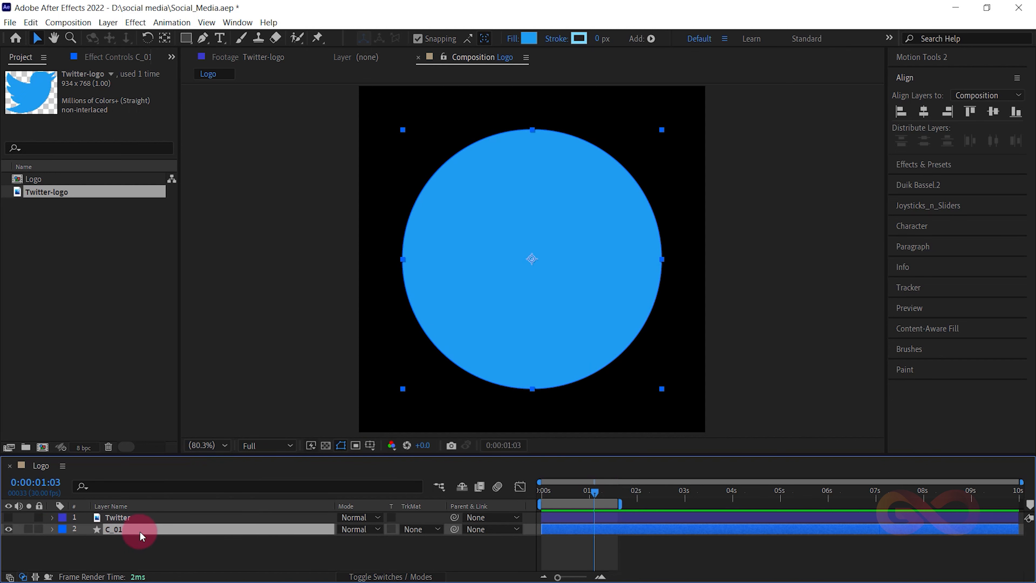
key("ctrl+d")
left_click_drag(128, 531, 130, 516)
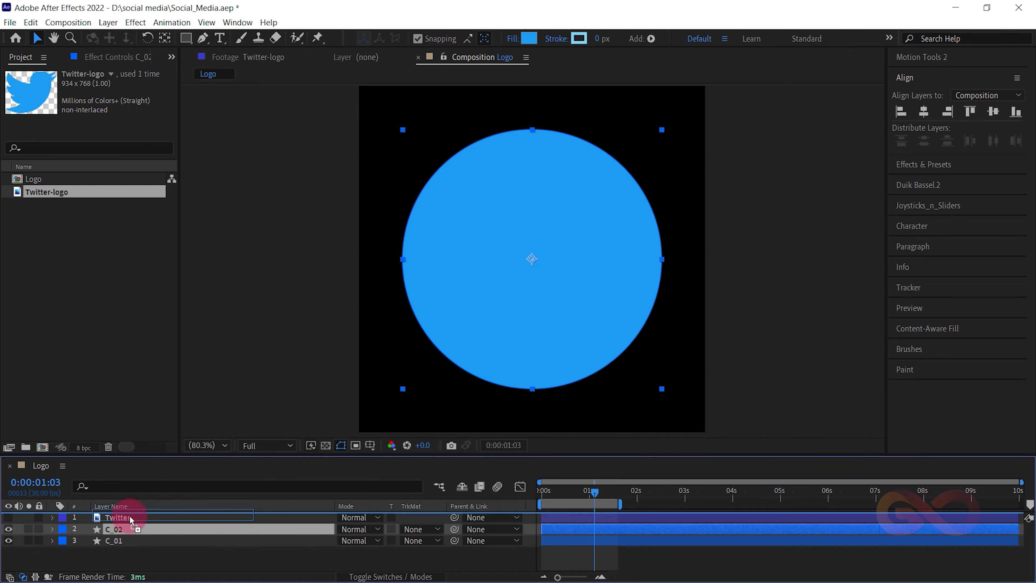
- Set the Twitter layer's track matte to Alpha with C_02 as the matte, and make the Twitter layer visible
left_click(384, 576)
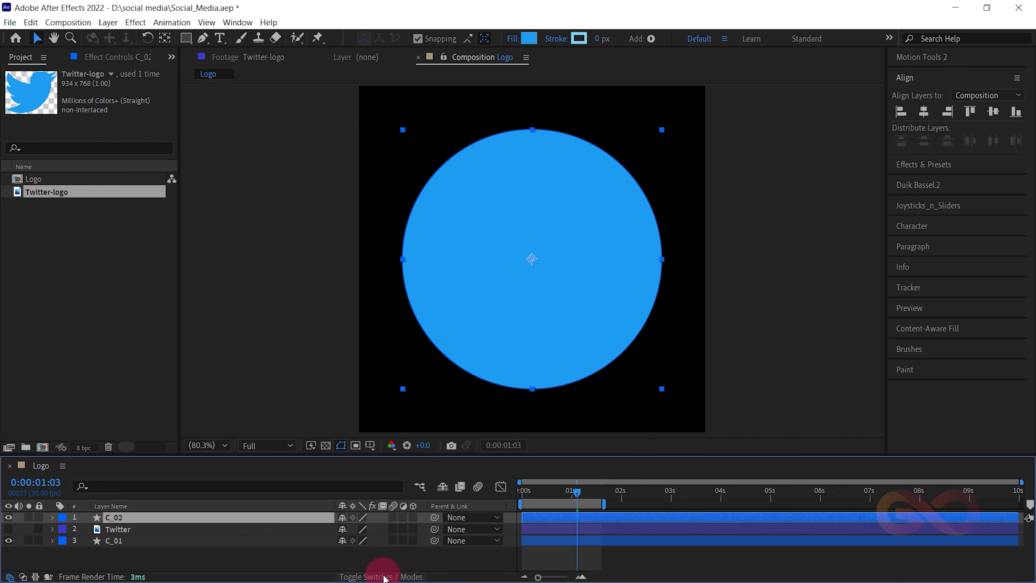
left_click(379, 576)
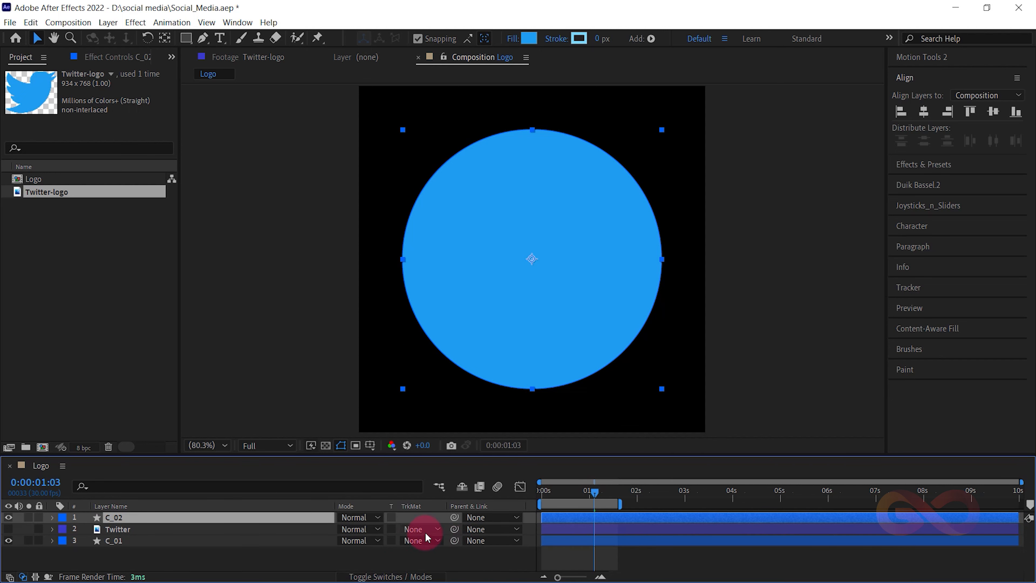
left_click(438, 529)
left_click(444, 476)
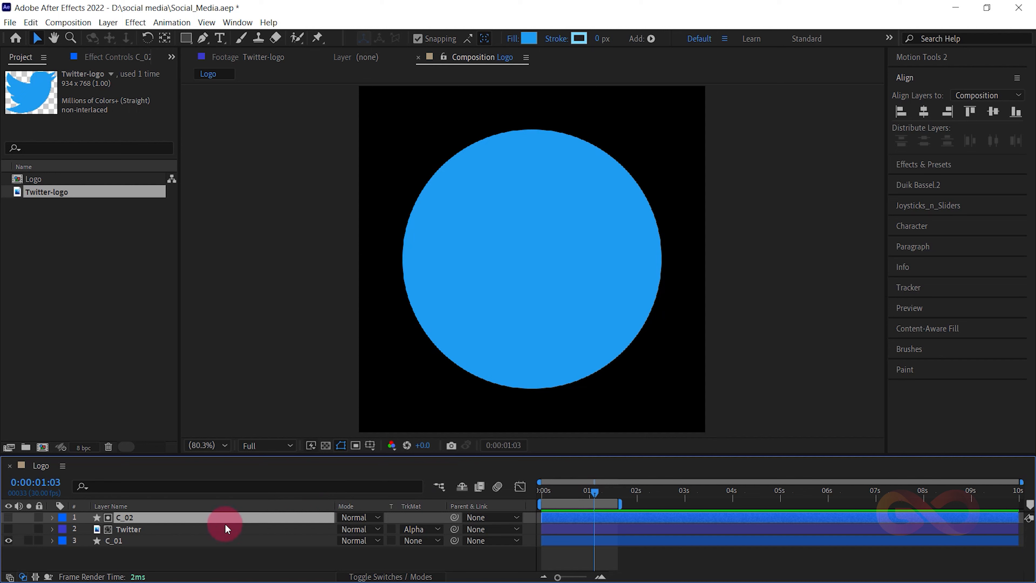
left_click(132, 530)
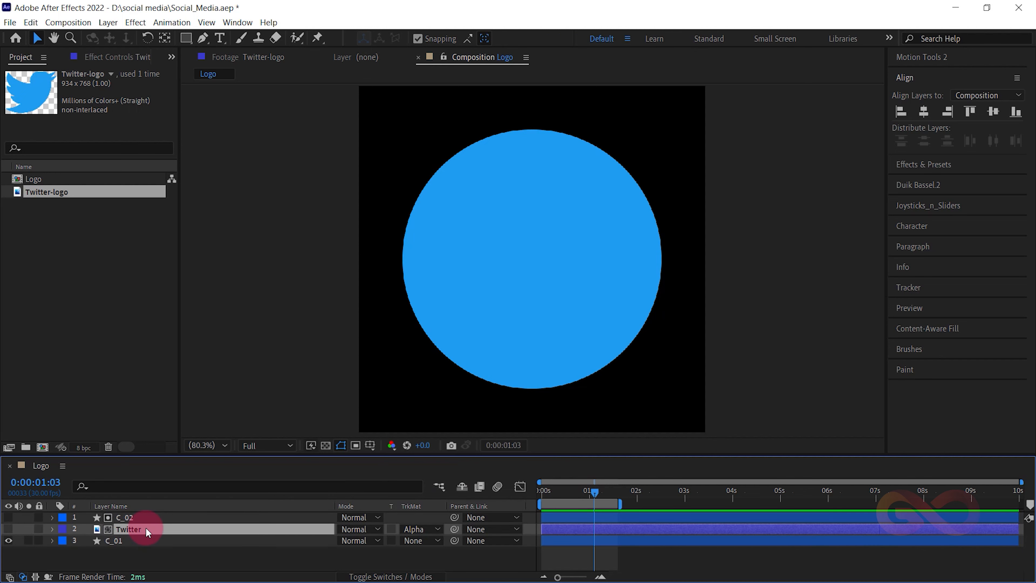
left_click(8, 529)
left_click(199, 534)
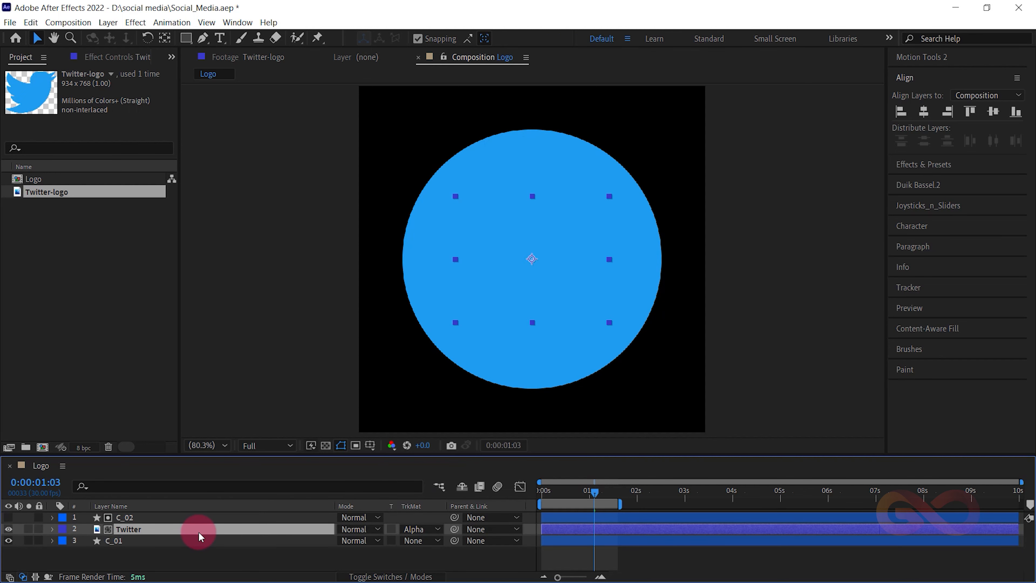
- Apply a Fill effect to the Twitter layer and set its colour to white (FFFFFF)
key("ctrl+space")
type("fi")
key("Return")
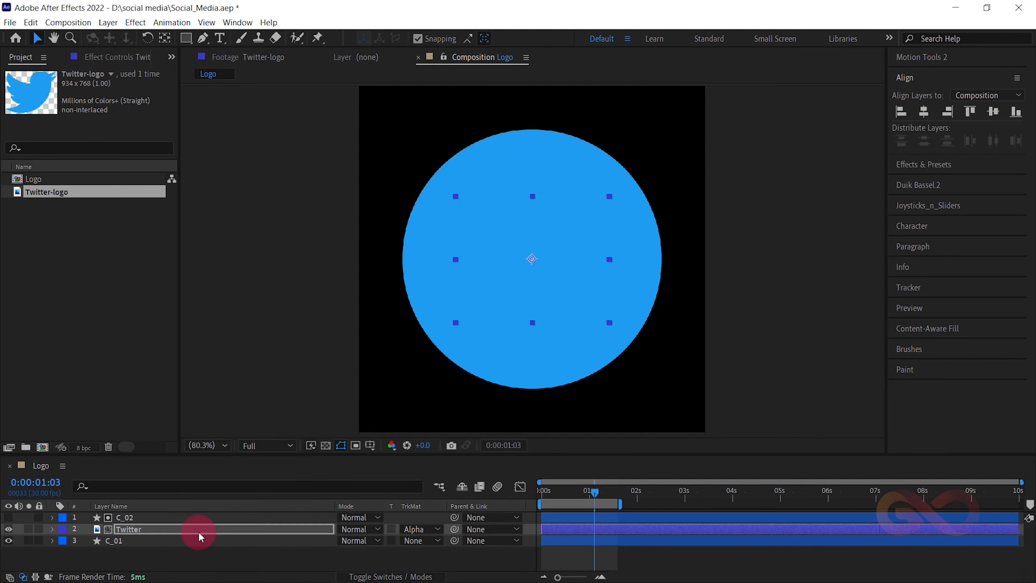
left_click(98, 57)
left_click(107, 120)
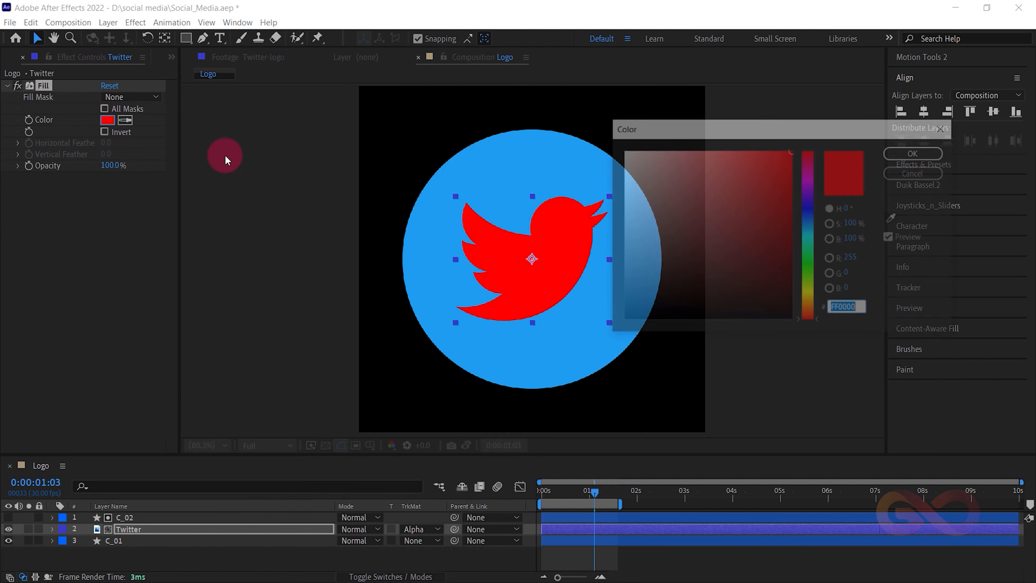
left_click(622, 150)
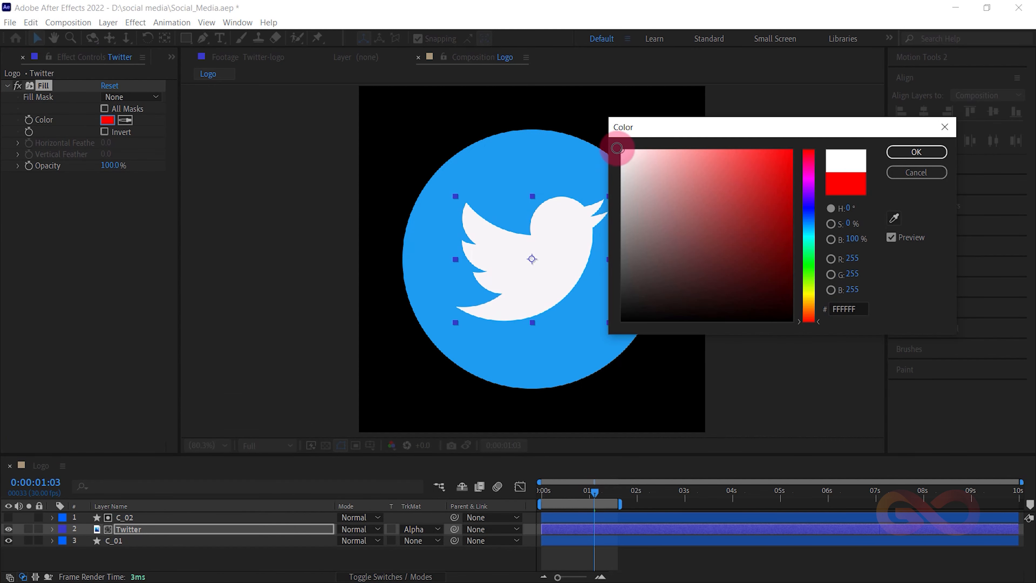
left_click(914, 151)
- Preview from the first frame how the white bird is revealed by the growing circle
left_click(197, 528)
key("s")
key("s")
left_click(132, 531)
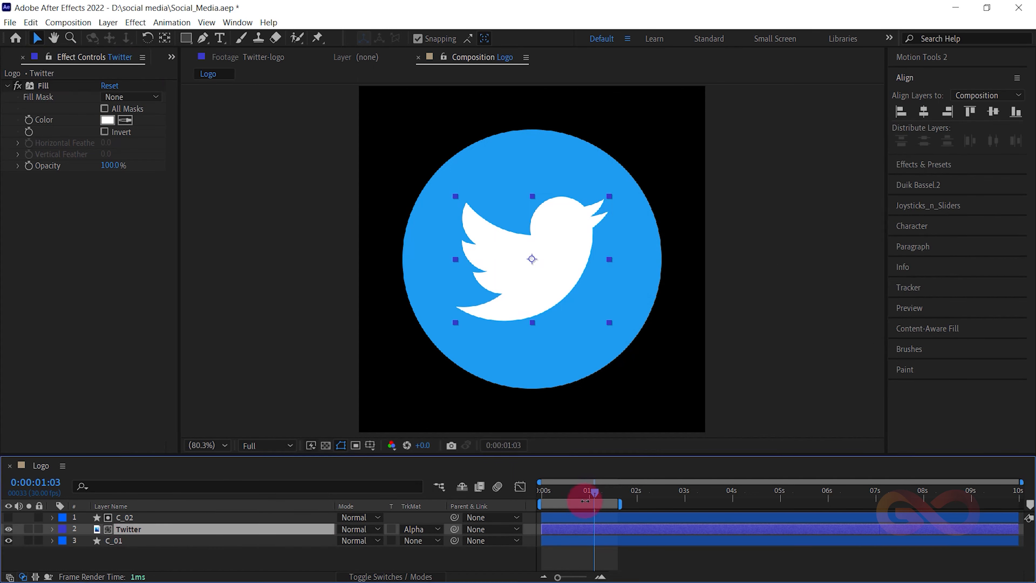
left_click_drag(592, 488, 428, 507)
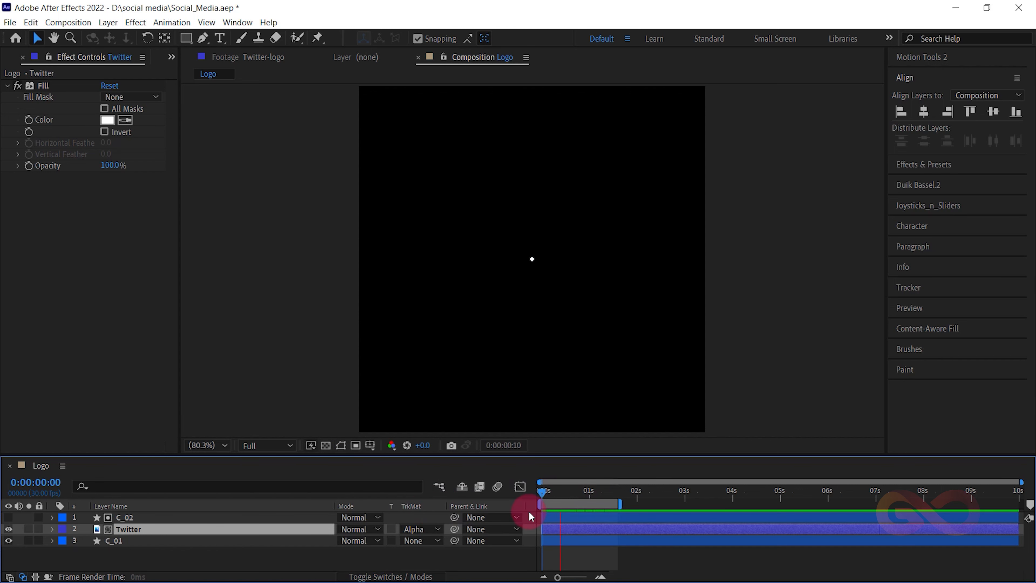
key("space")
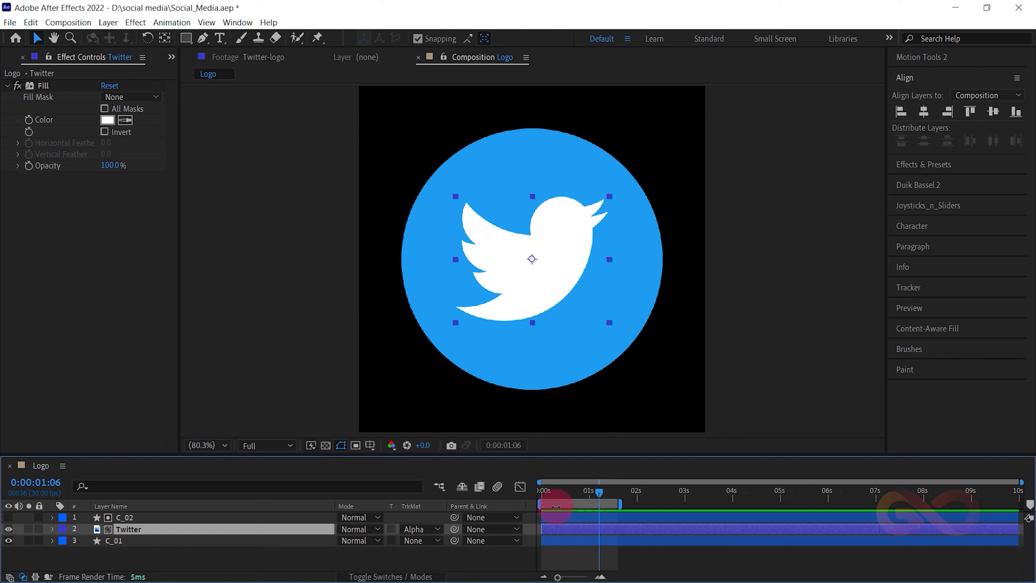
- Shift the Twitter layer to start at 0:00:00:20 and set its Position keyframe of 400, 400 at 0:00:00:25
left_click_drag(581, 491, 609, 526)
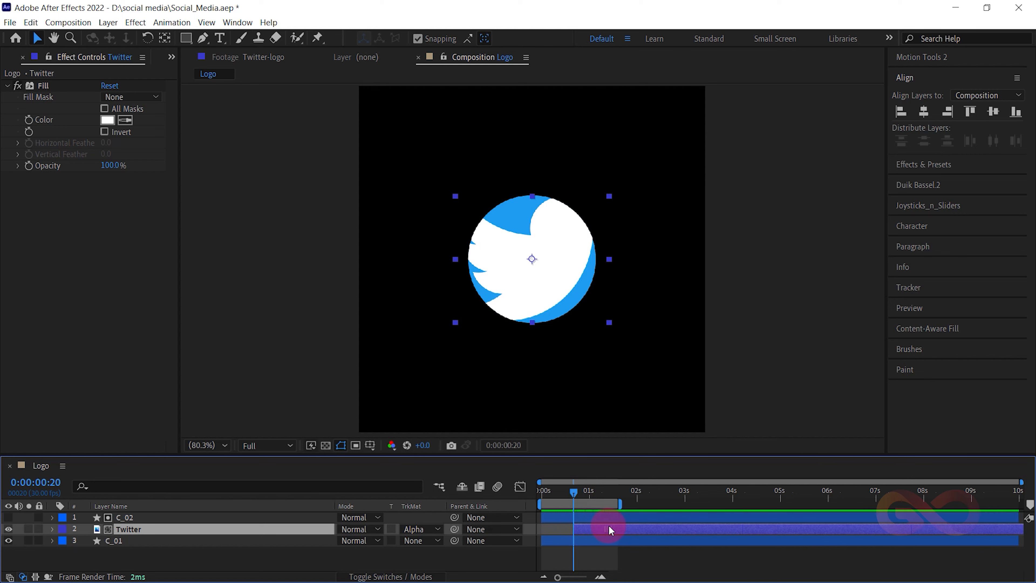
left_click(87, 540)
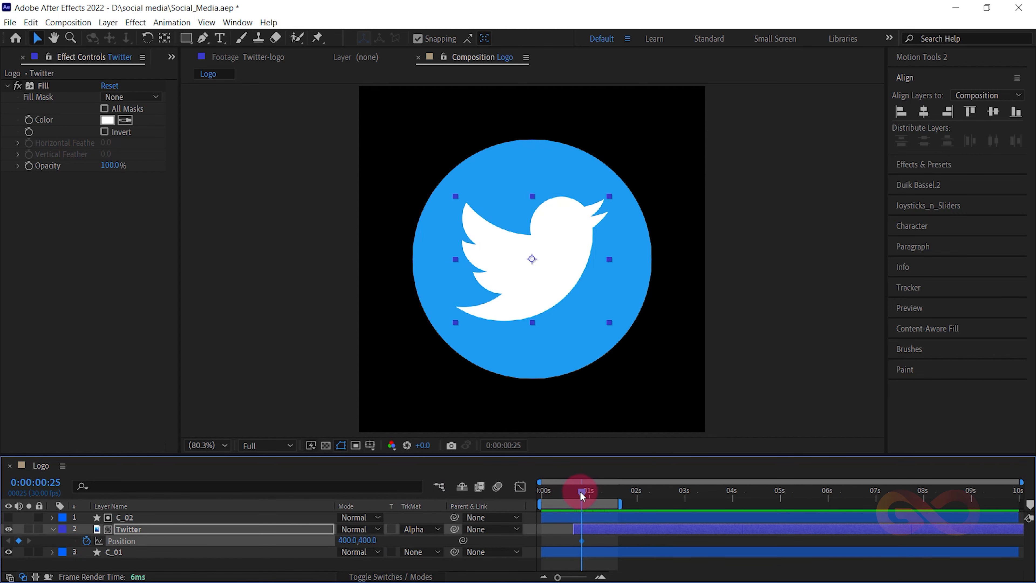
- Set a Twitter Position keyframe of 400, 950 at 0:00:00:20, placing the bird below the frame
left_click_drag(582, 496, 573, 494)
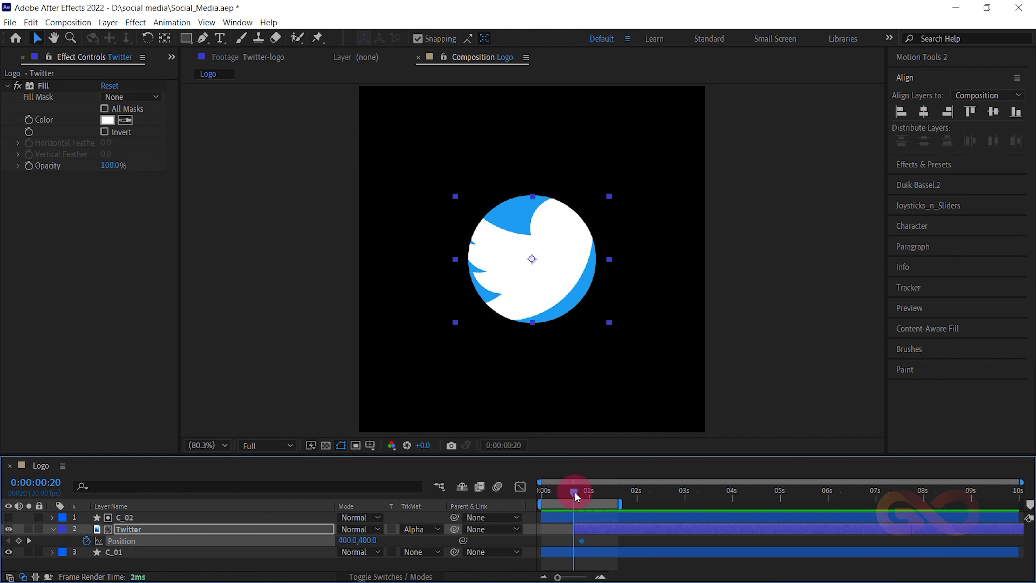
left_click_drag(367, 539, 429, 540)
left_click(369, 540)
type("950")
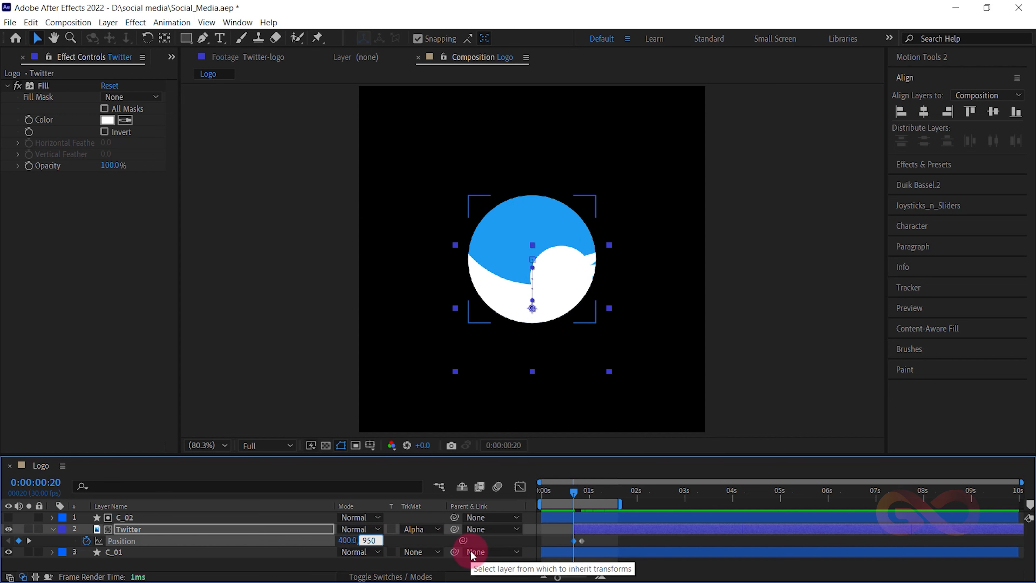
key("Return")
key("comma")
key("comma")
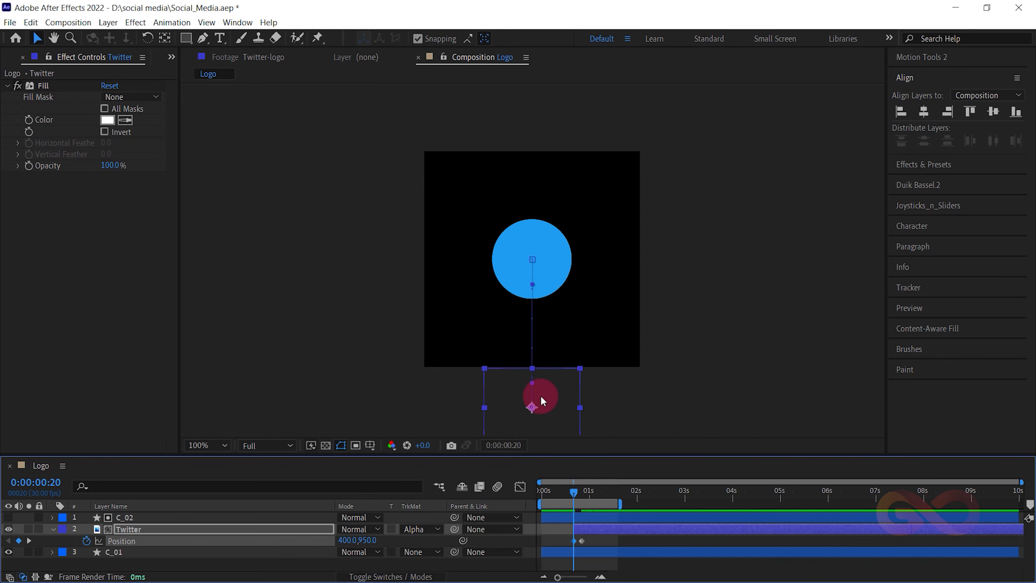
key("period")
key("period")
- Play the animation from 0:00:00:00 to check the bird's rise into the circle
key("space")
left_click_drag(586, 497, 470, 492)
key("space")
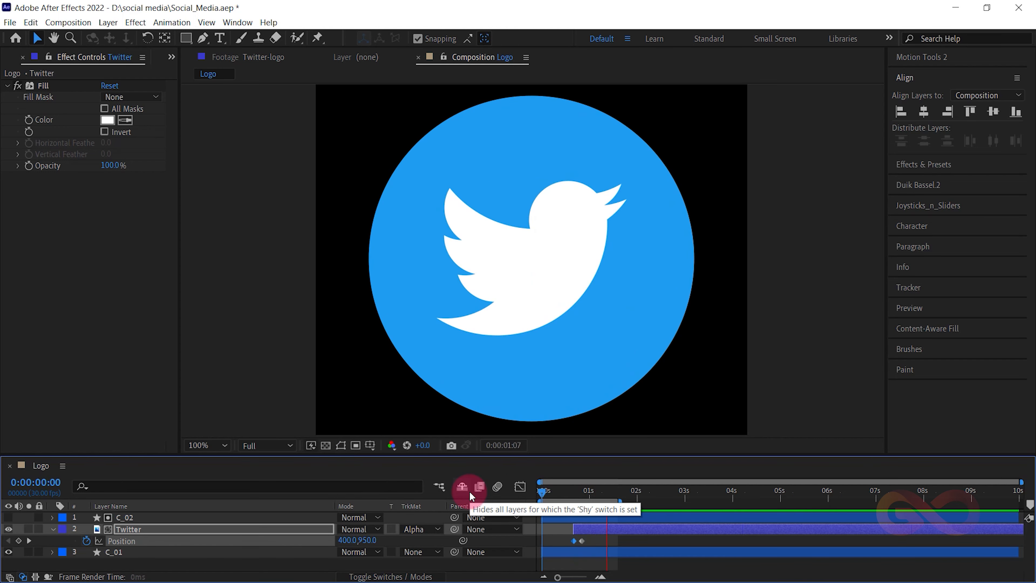
key("space")
- Set a Rotation keyframe of 0° on the Twitter layer at 0:00:00:27
left_click_drag(542, 492, 581, 499)
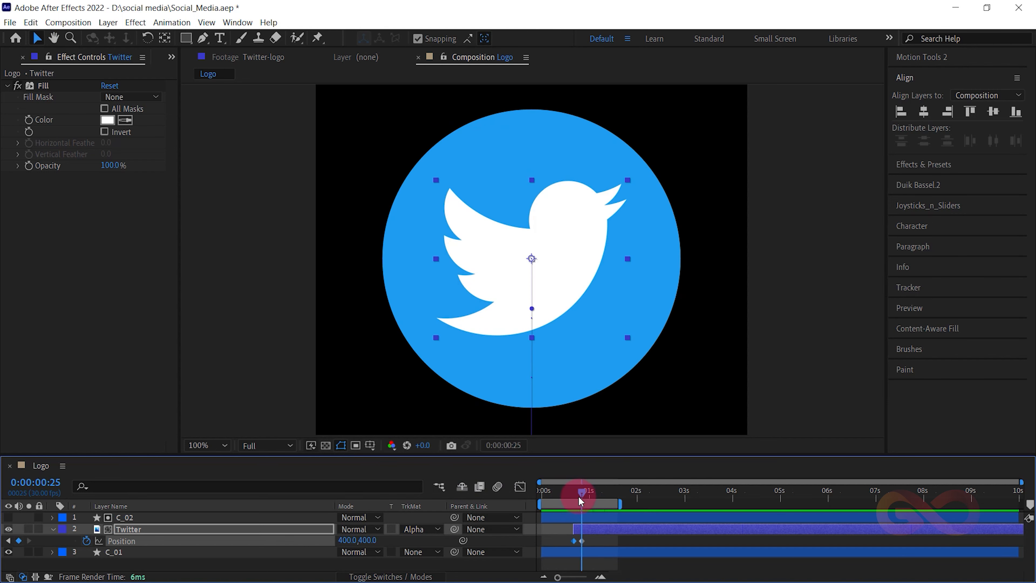
key("r")
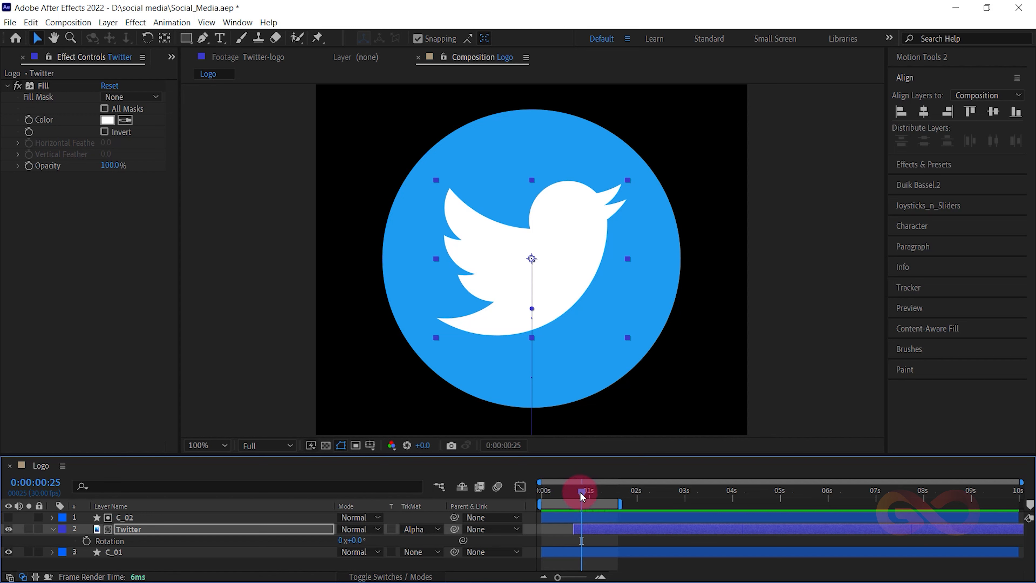
left_click_drag(584, 495, 585, 493)
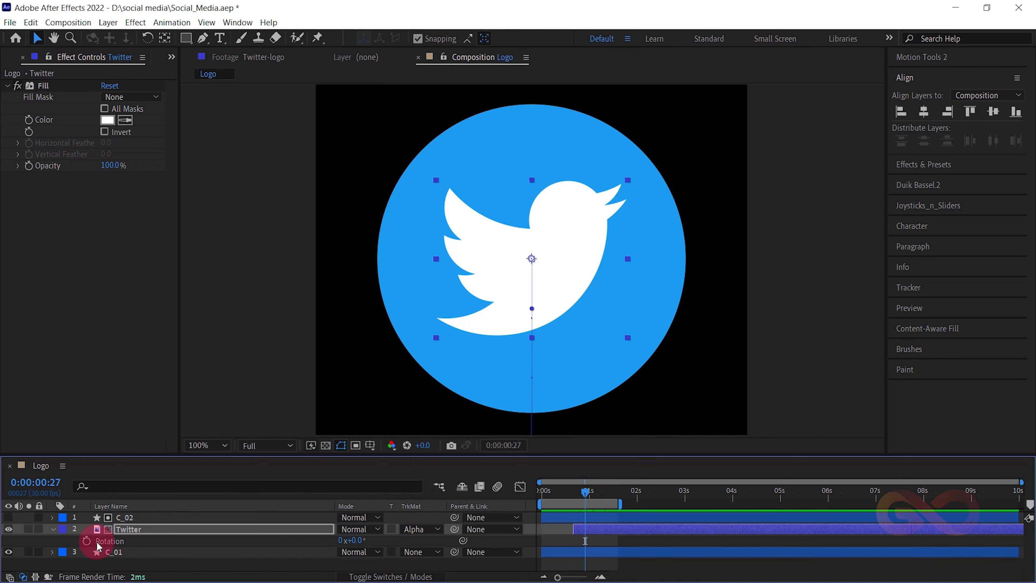
left_click(86, 541)
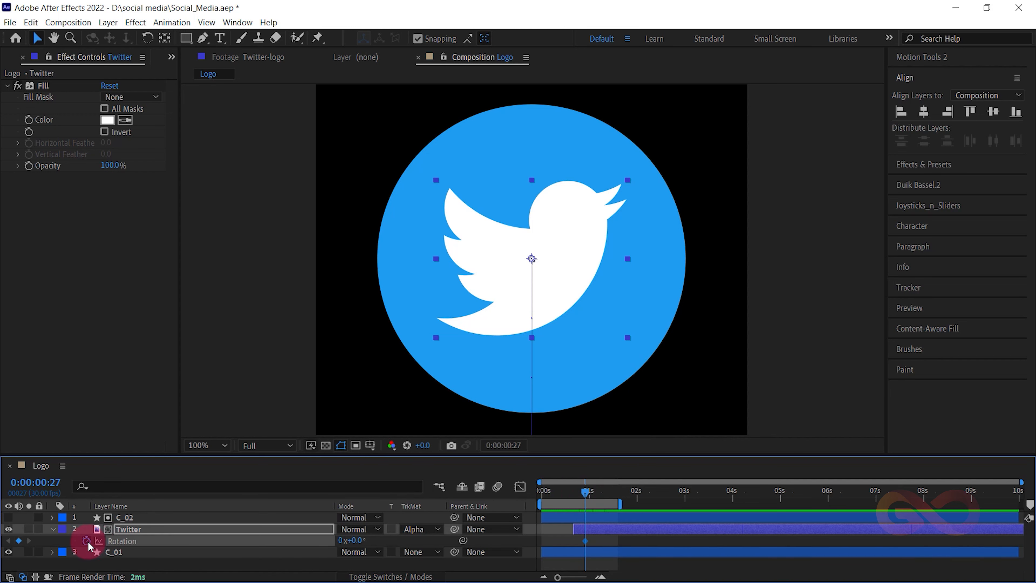
- Set a Twitter Rotation keyframe of 35° at 0:00:00:20 and preview the bird's motion
left_click(574, 492)
left_click(365, 542)
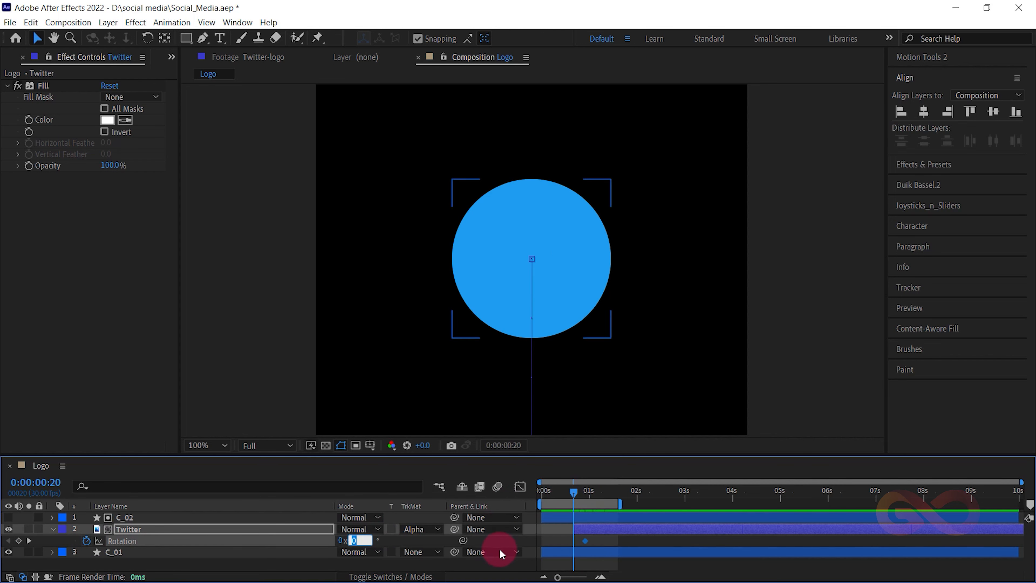
type("35")
key("Return")
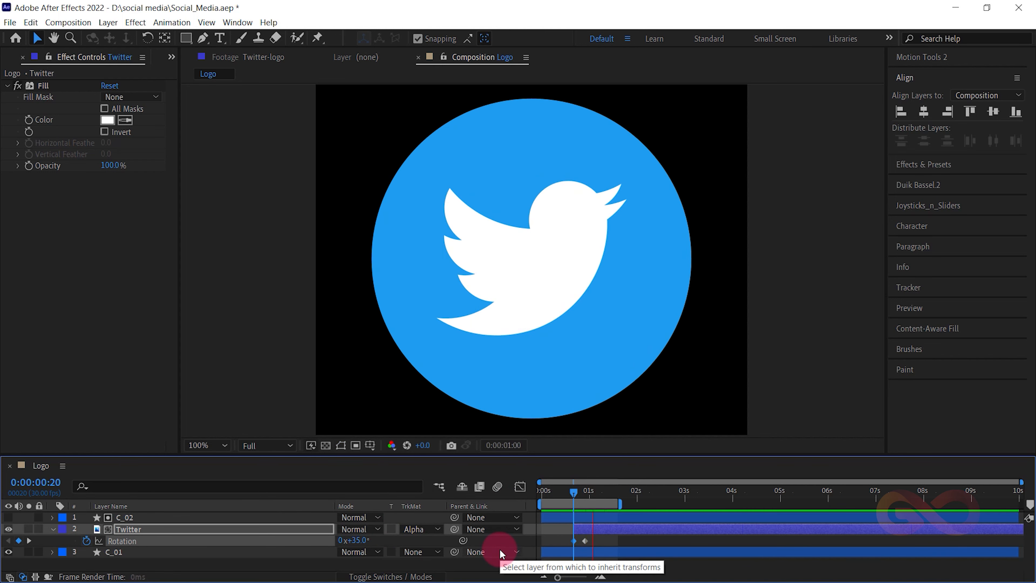
key("space")
key("space")
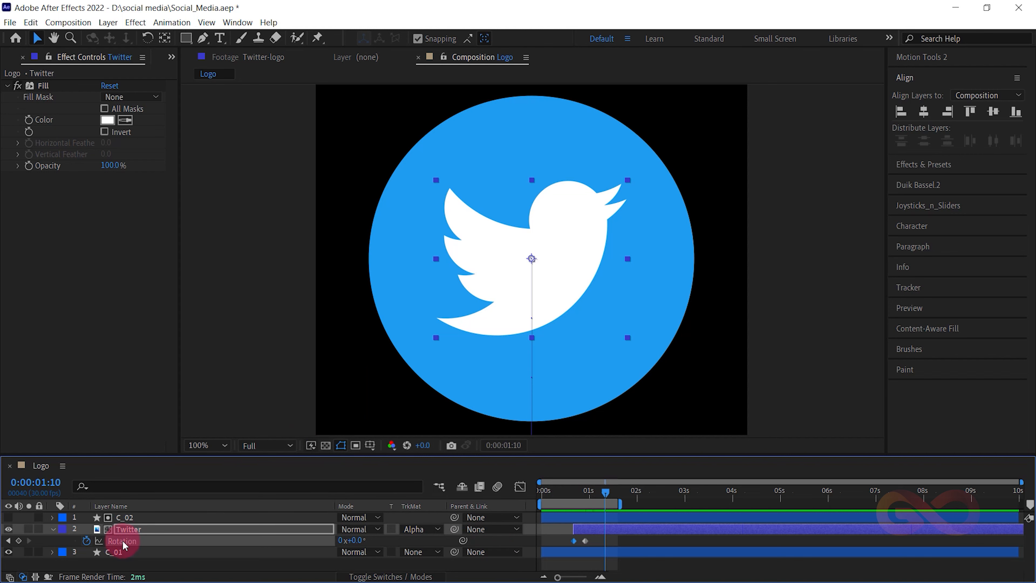
- Show the Twitter layer's Position keyframes together with its Rotation keyframes in the timeline
left_click(118, 529)
key("shift+p")
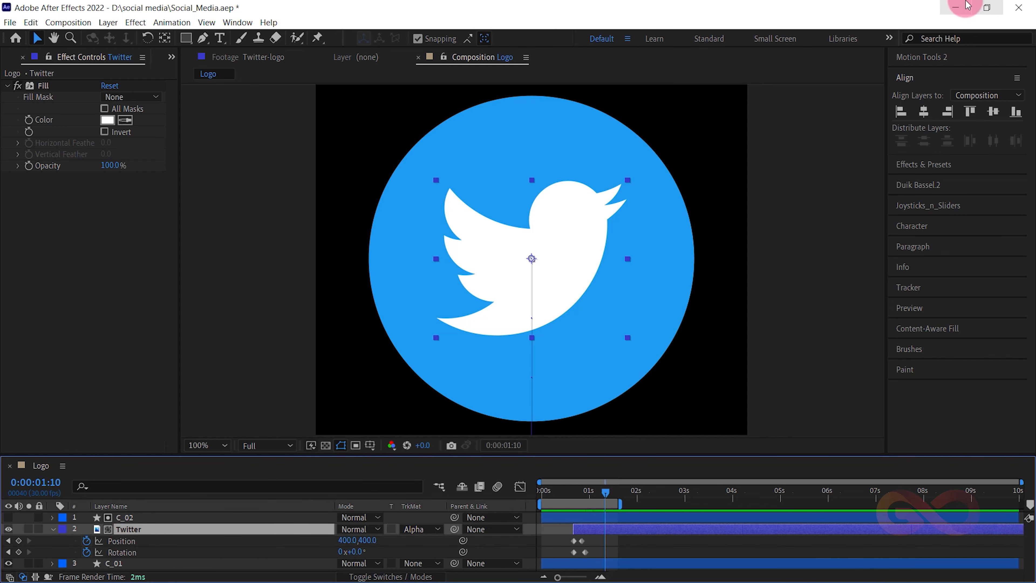
- Switch to the social media folder, open the Logo Expression text file in Notepad and copy its entire expression
left_click(956, 8)
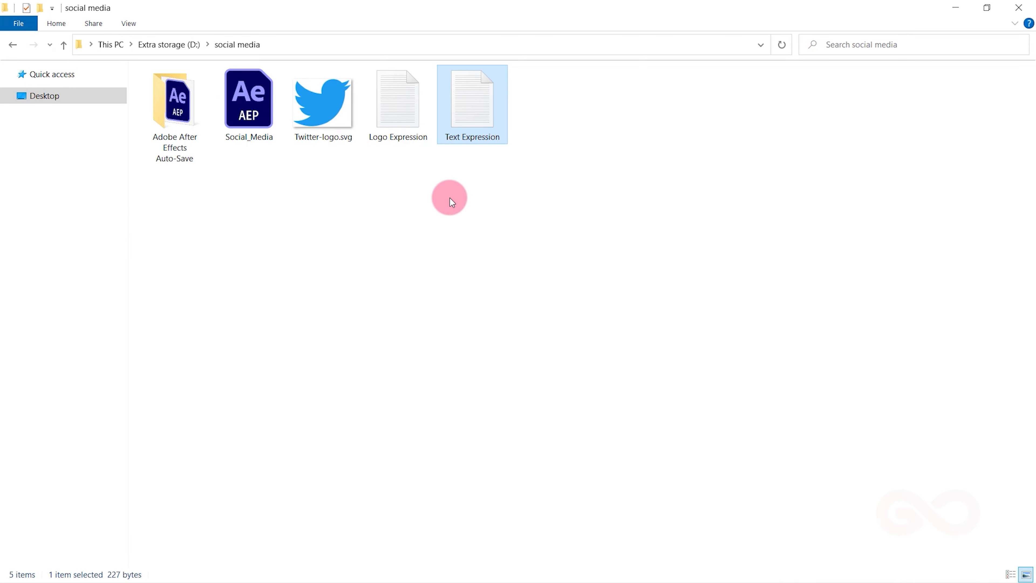
left_click(398, 137)
left_click(479, 105)
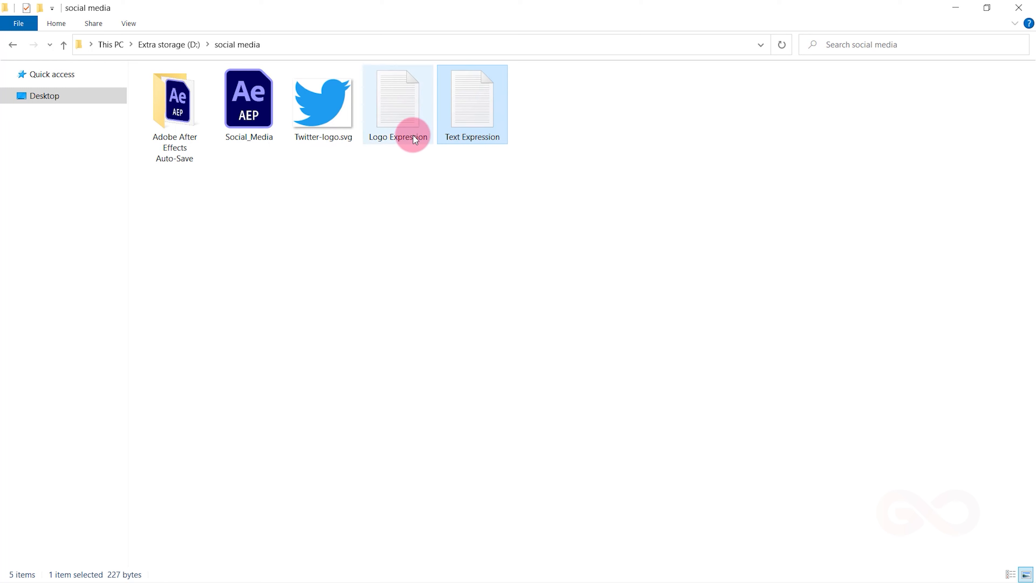
left_click(255, 126)
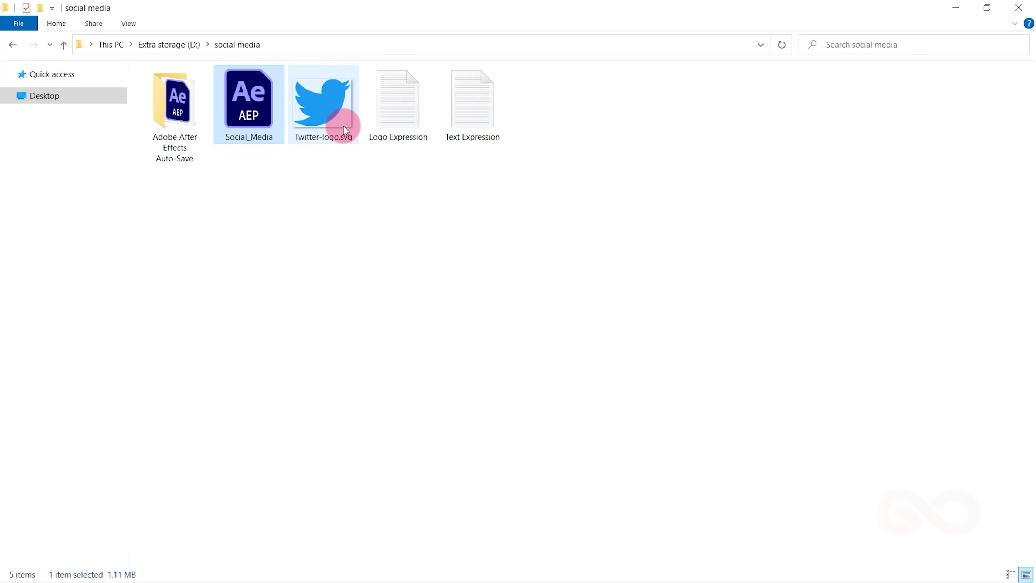
left_click(388, 133)
right_click(388, 133)
left_click(406, 143)
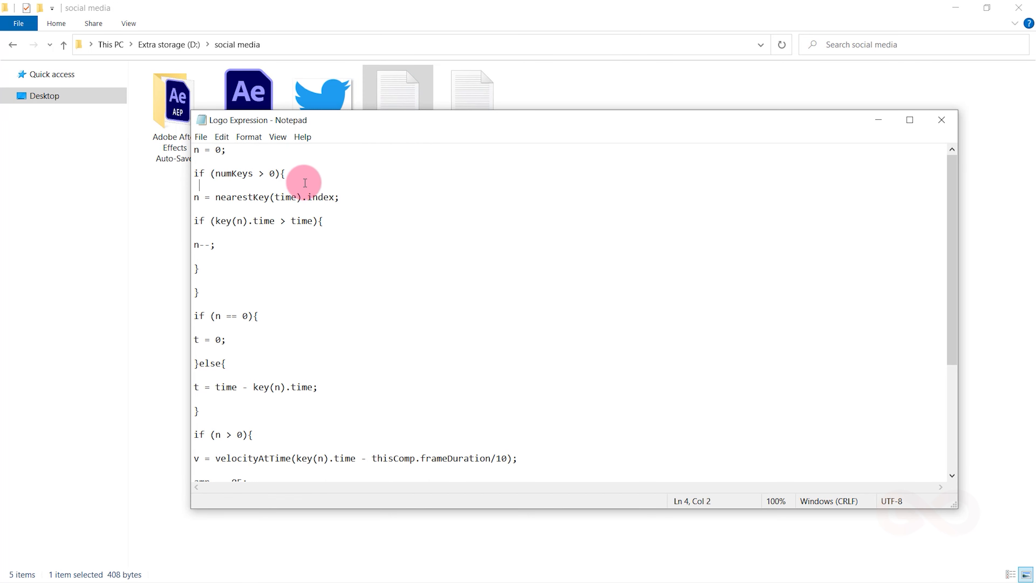
key("ctrl+a")
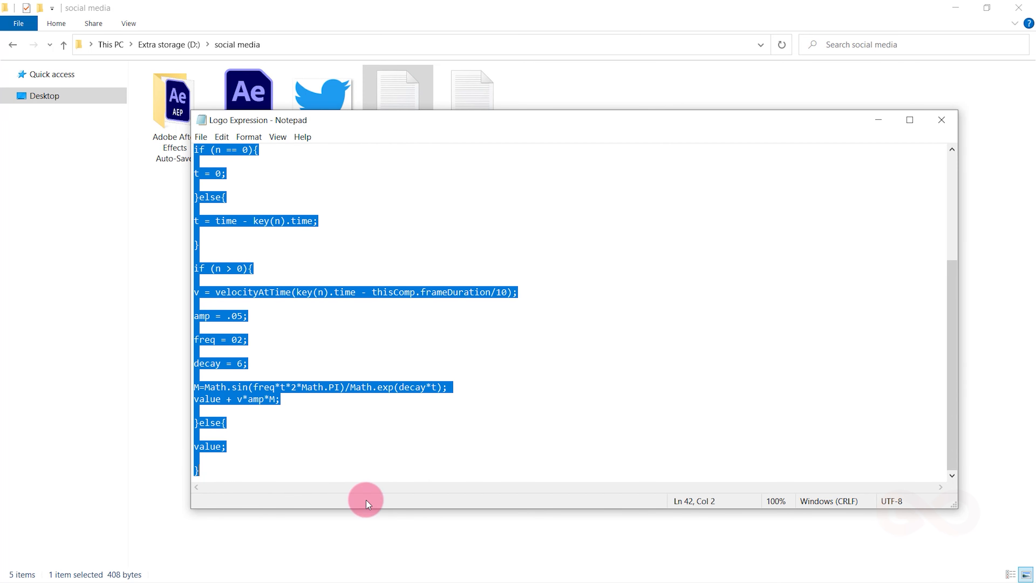
- Return to After Effects and apply the copied expression to the Twitter layer's Position property
key("alt+Tab")
key("alt+Tab")
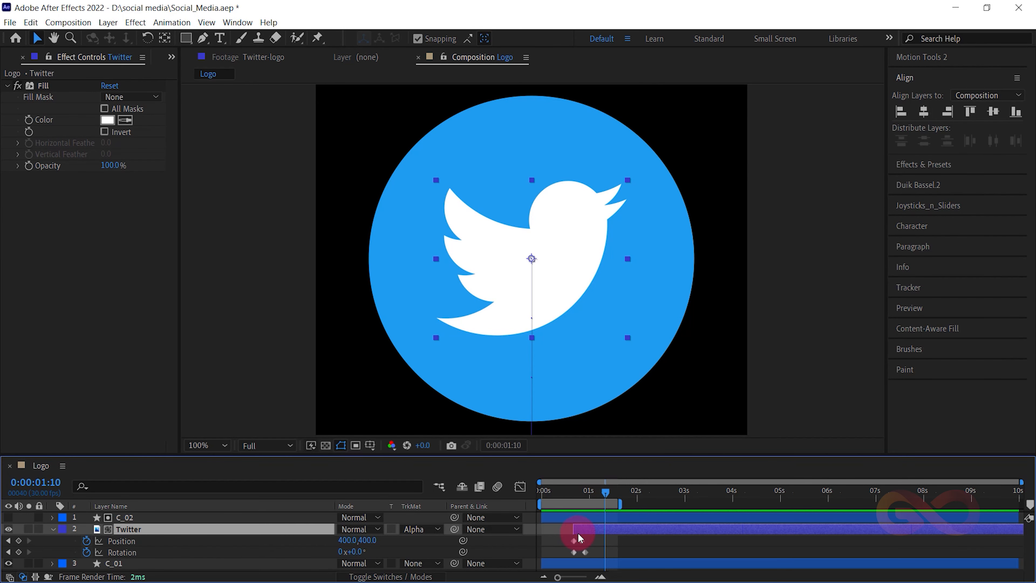
left_click(96, 551)
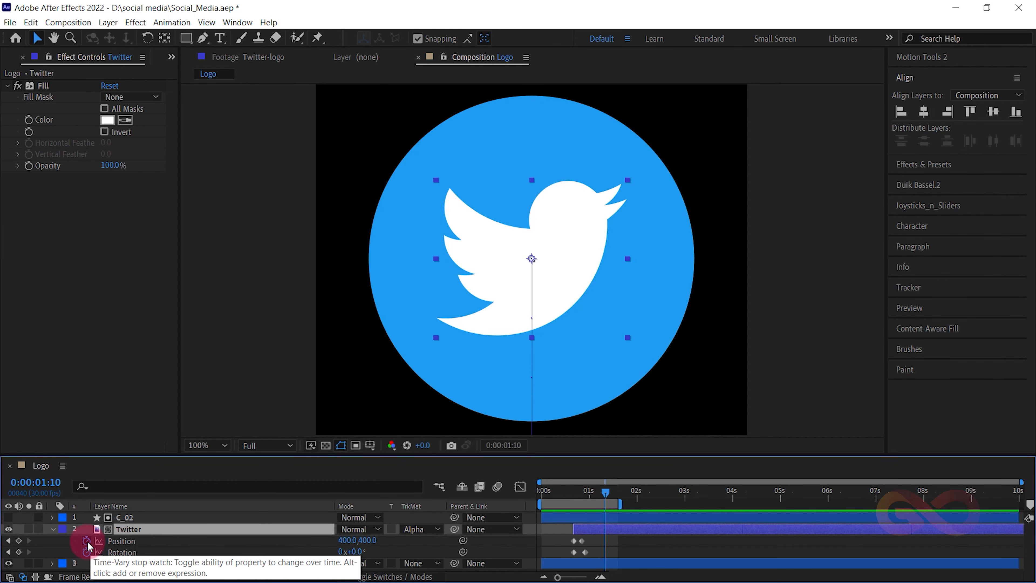
left_click(89, 541, "alt")
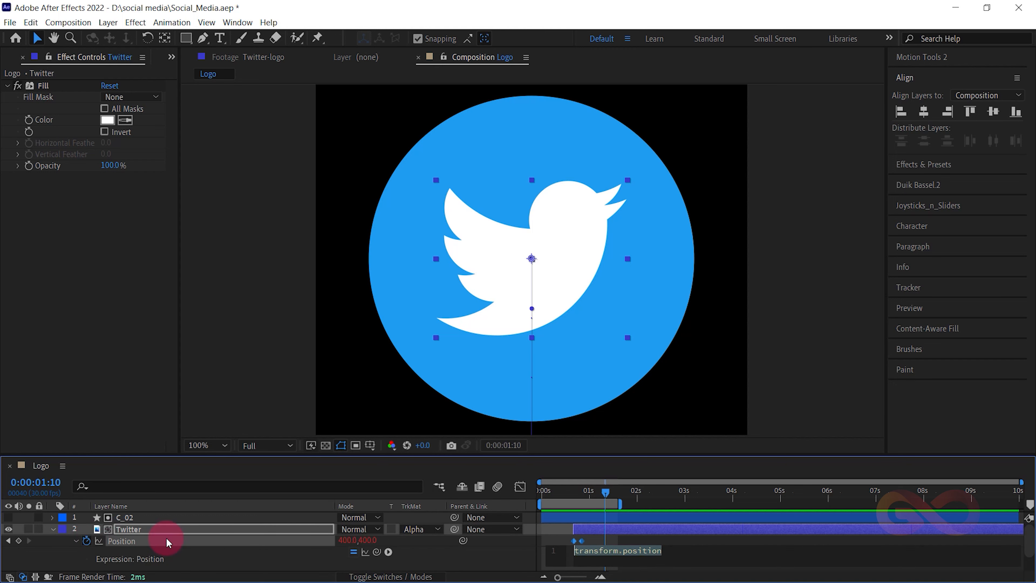
key("ctrl+v")
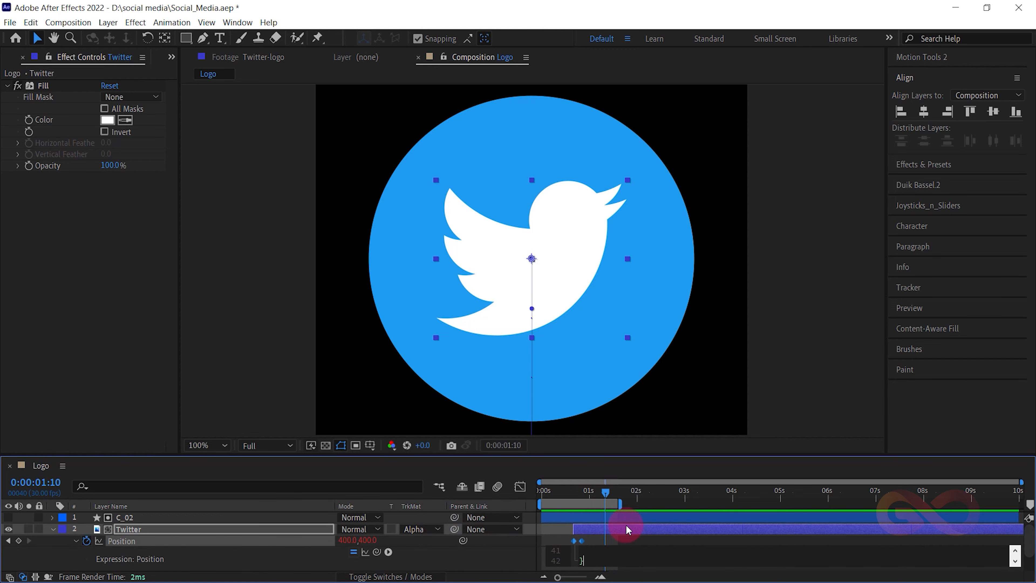
left_click_drag(595, 496, 560, 495)
- Collapse the Position expression and apply the same copied expression to the Twitter layer's Rotation property
left_click(68, 545)
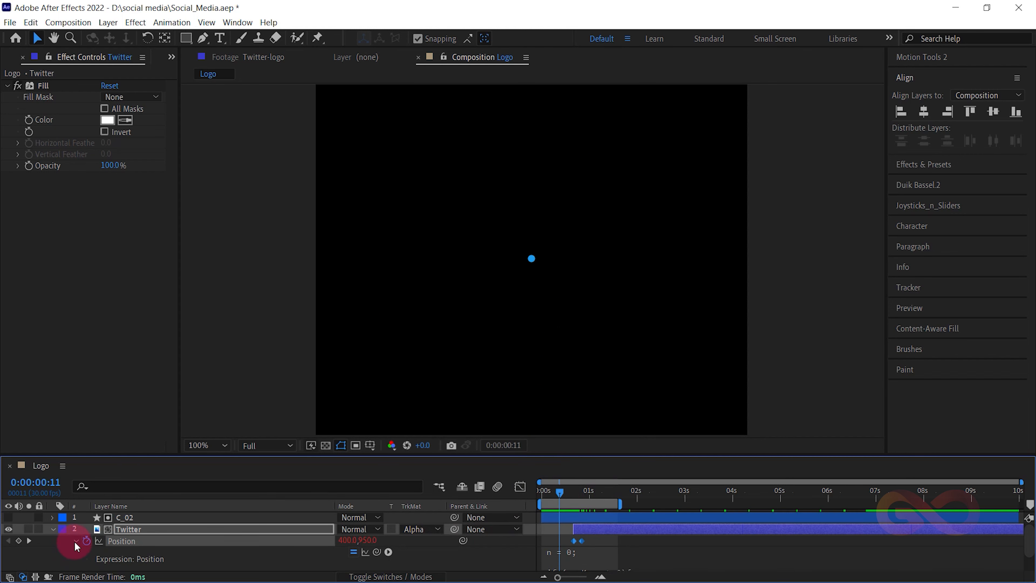
left_click(75, 541)
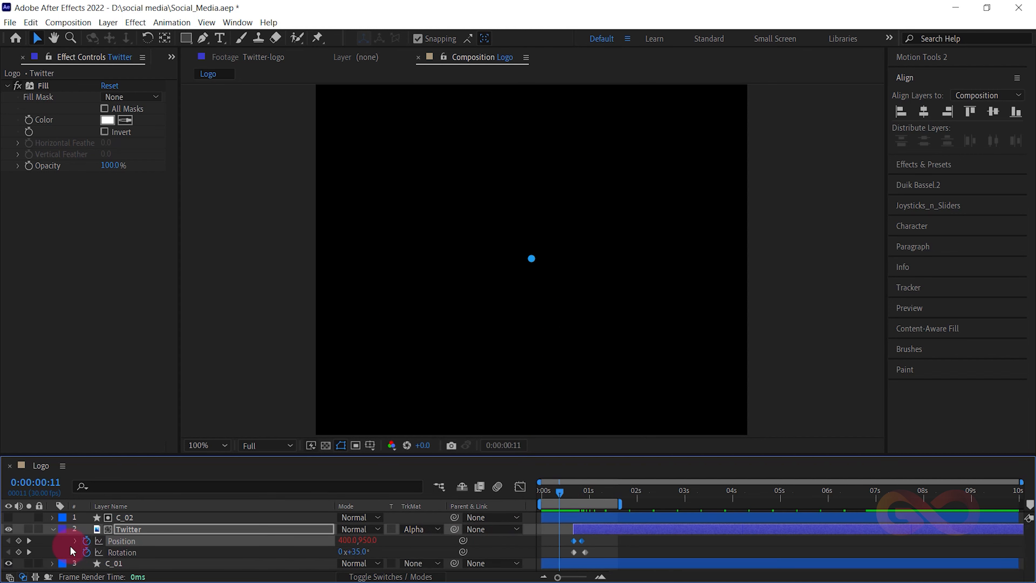
left_click(86, 552, "alt")
key("ctrl+v")
- Extend the work area's end to 2 seconds, collapse the Twitter layer and preview the animation from 0:00:00:00
left_click_drag(559, 492, 493, 491)
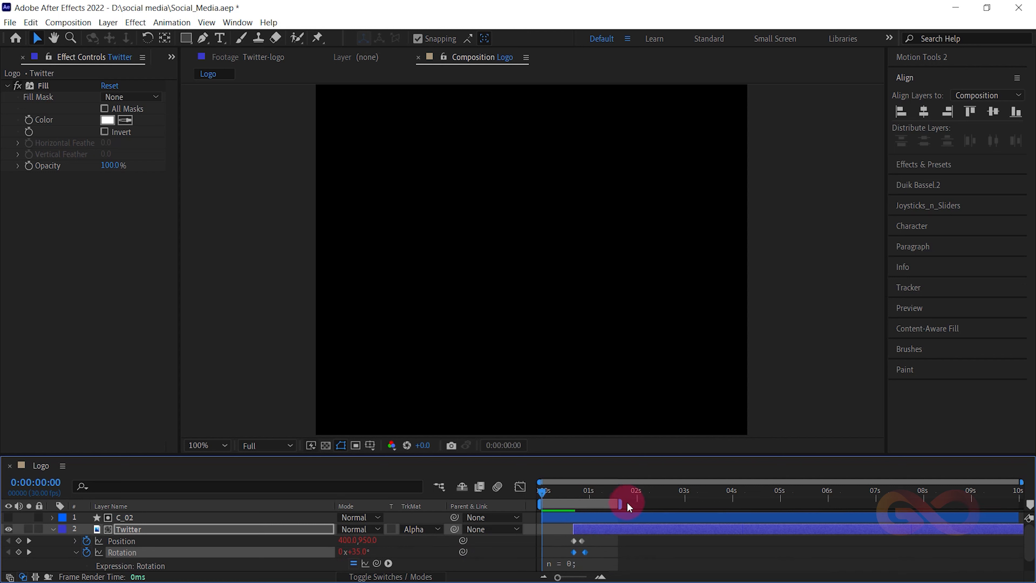
left_click_drag(626, 502, 639, 502)
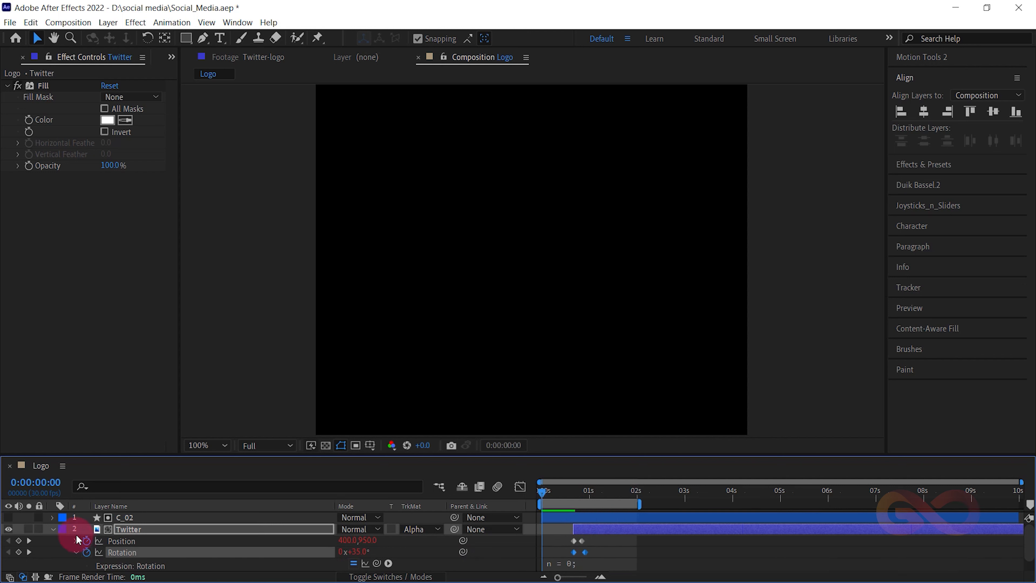
left_click(54, 529)
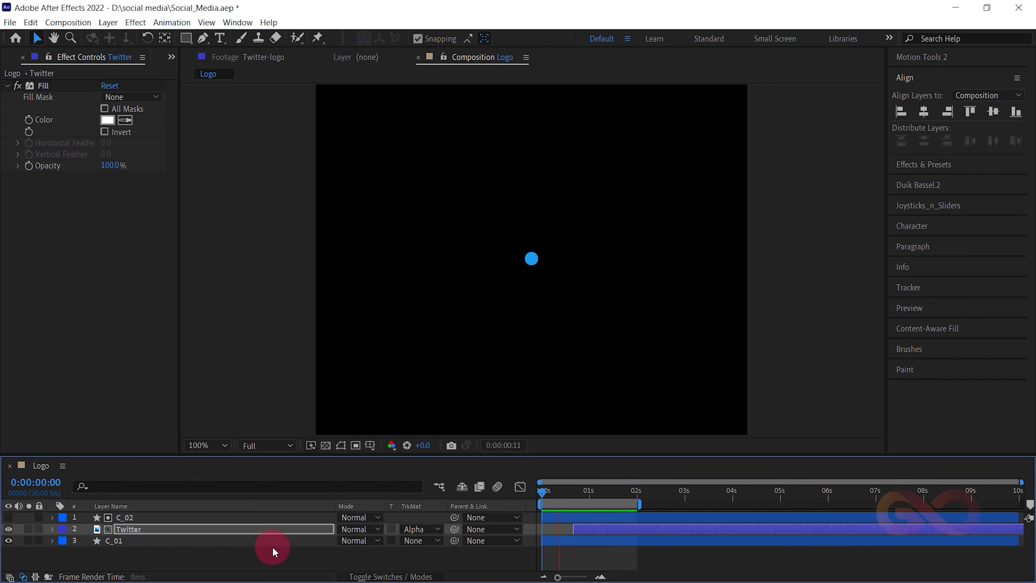
key("space")
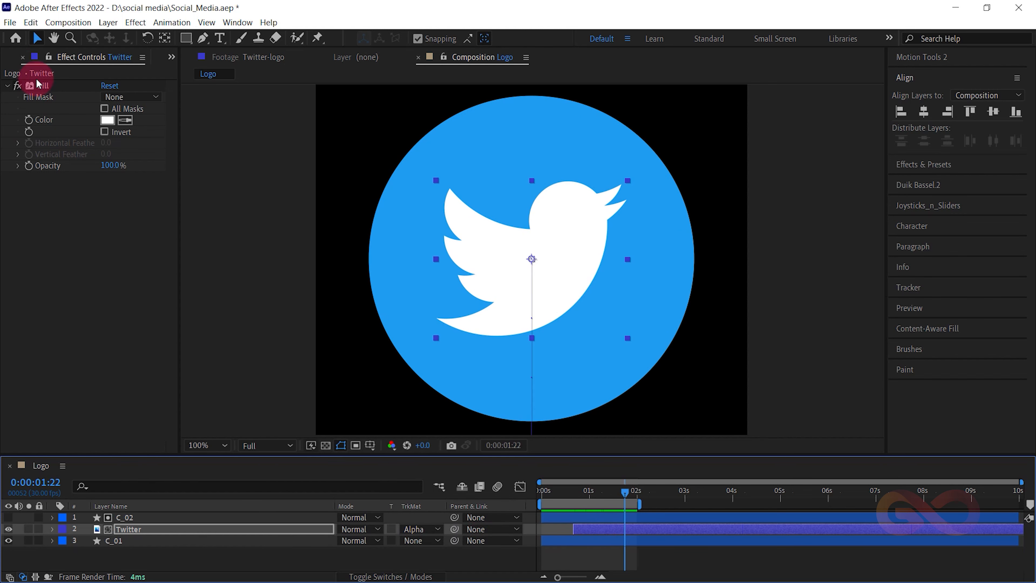
- Create a new composition named Main, 1920 px wide and 600 px high, at 30 fps with a 10-second duration
left_click(9, 57)
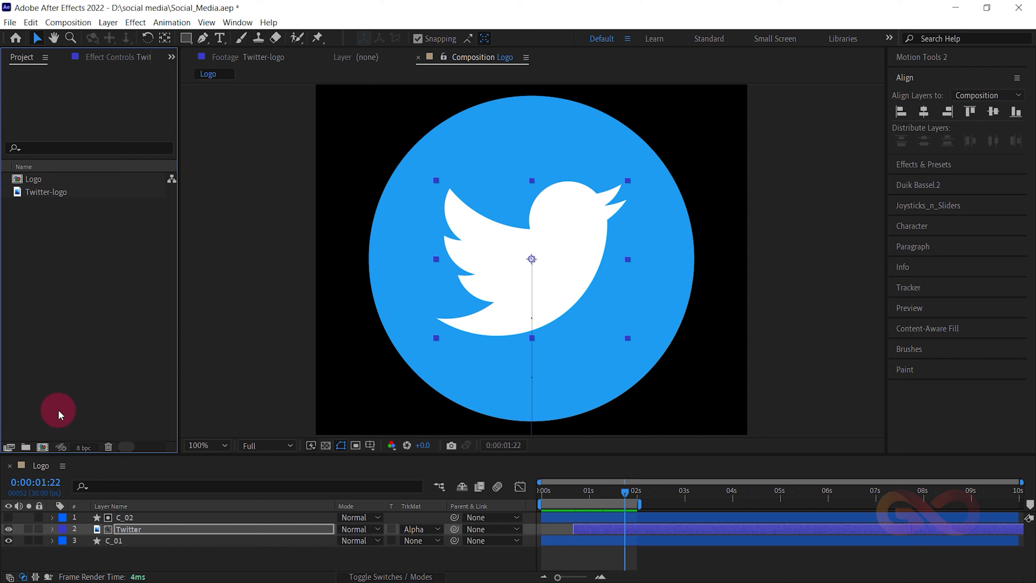
left_click(42, 449)
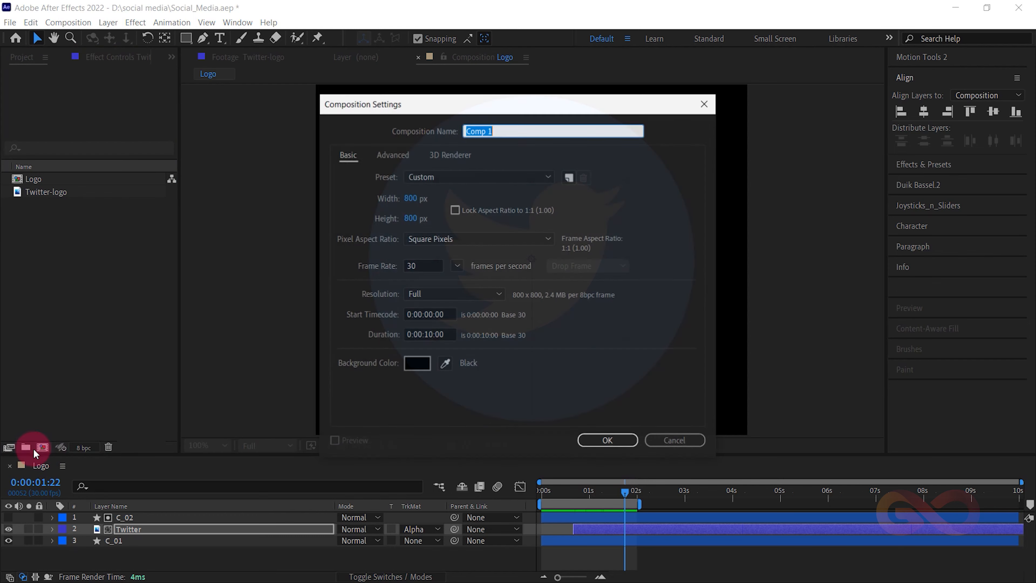
left_click(411, 199)
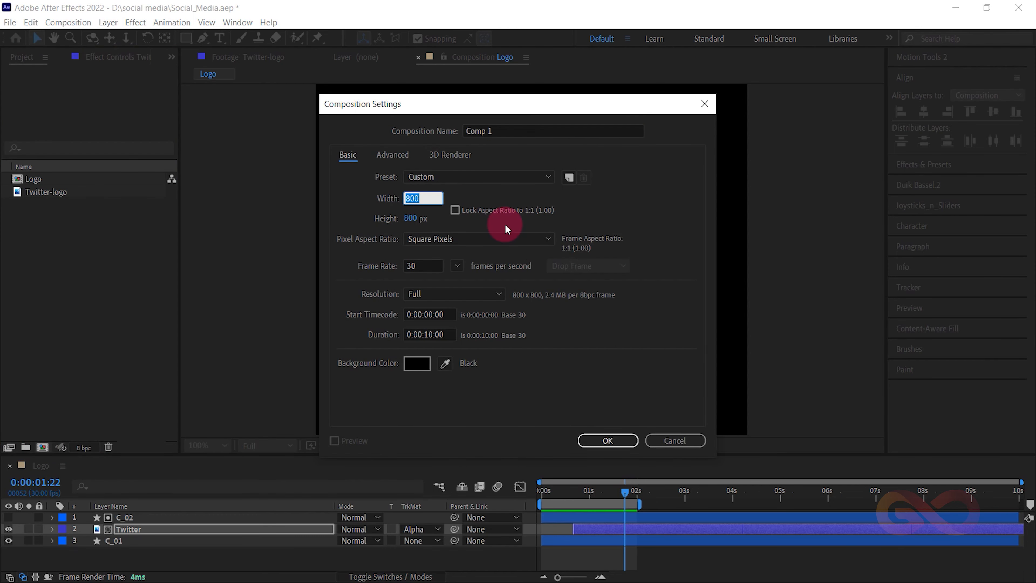
type("1920")
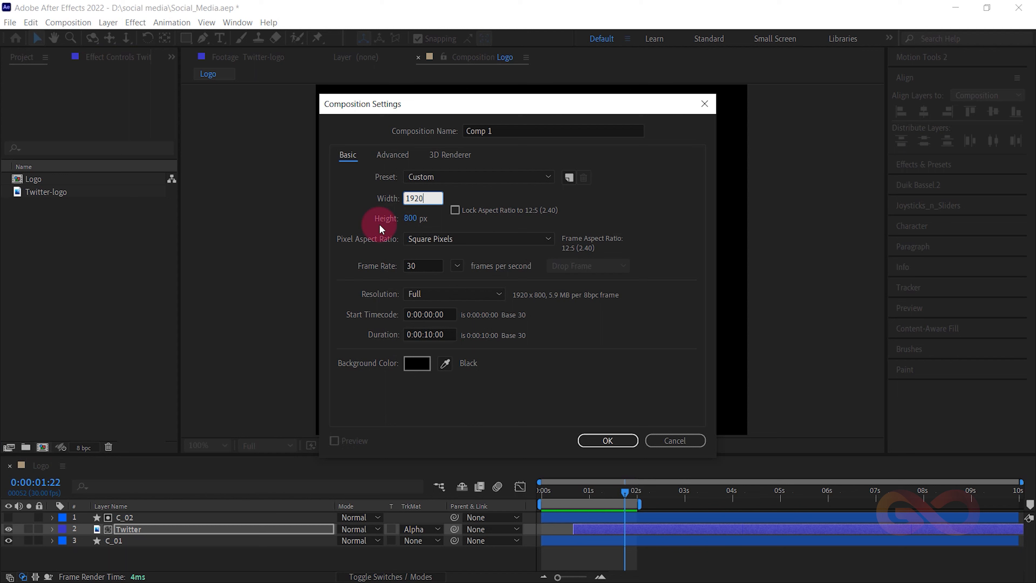
left_click(410, 219)
type("600")
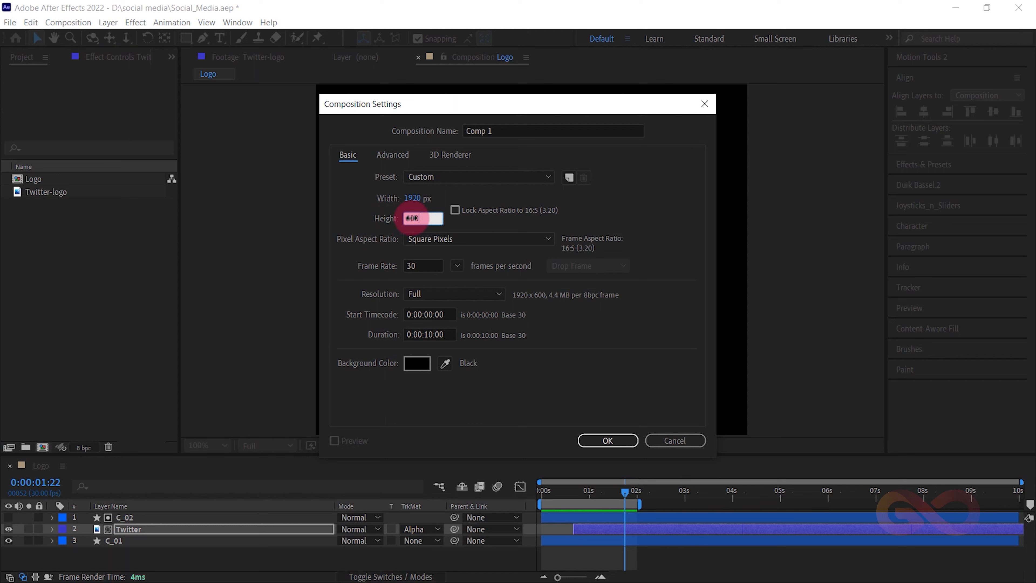
left_click(485, 168)
left_click(373, 218)
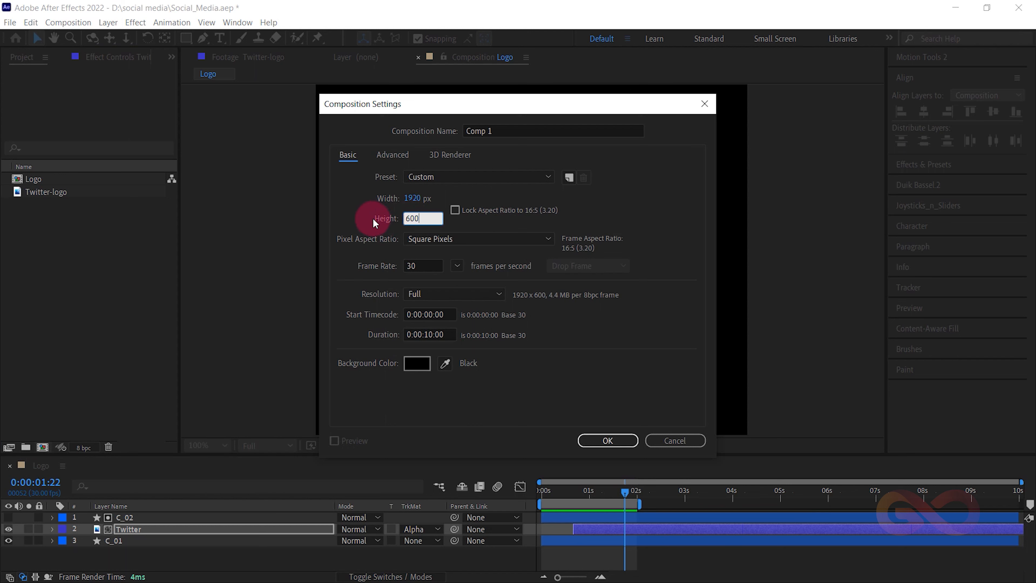
left_click(474, 131)
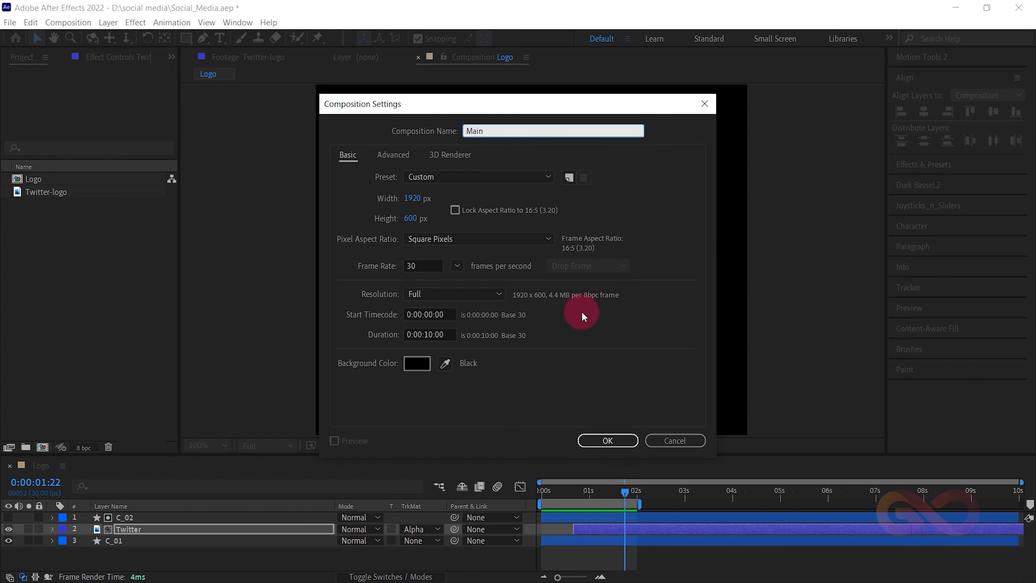
left_click(602, 437)
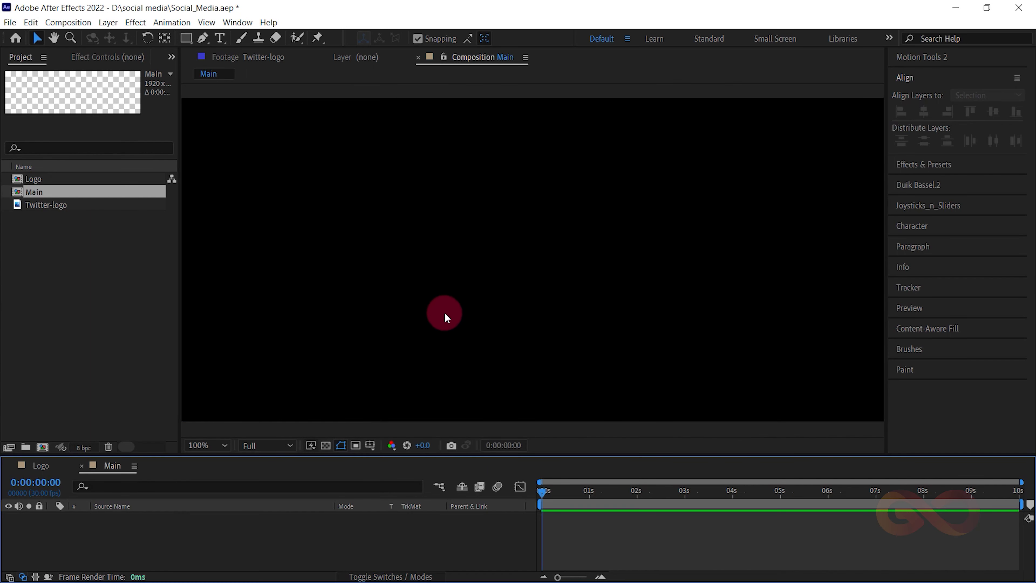
- Fit the Main composition in the viewer and display the title/action safe guides
left_click(203, 442)
left_click(223, 220)
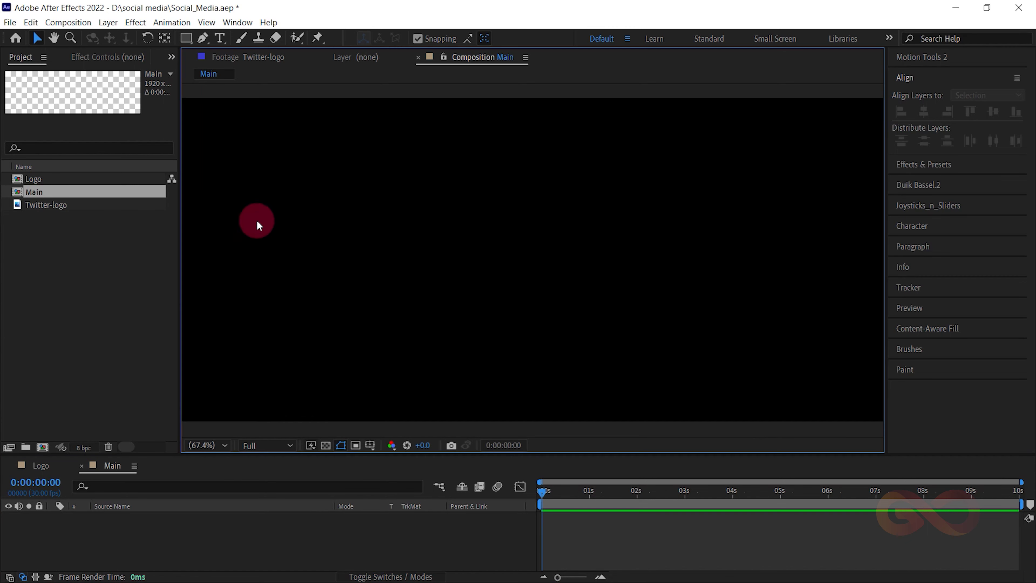
left_click(220, 38)
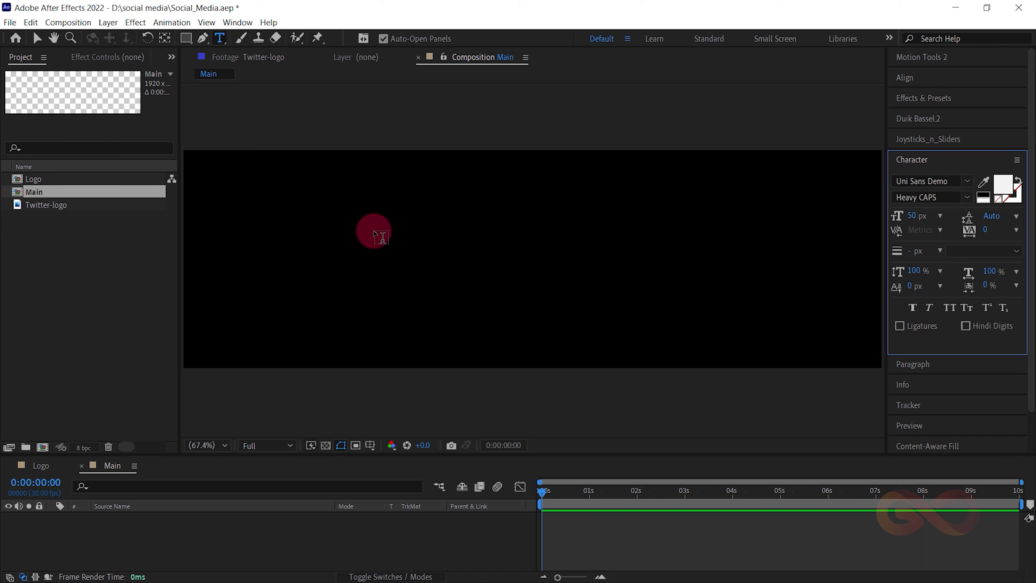
left_click(369, 444)
left_click(386, 460)
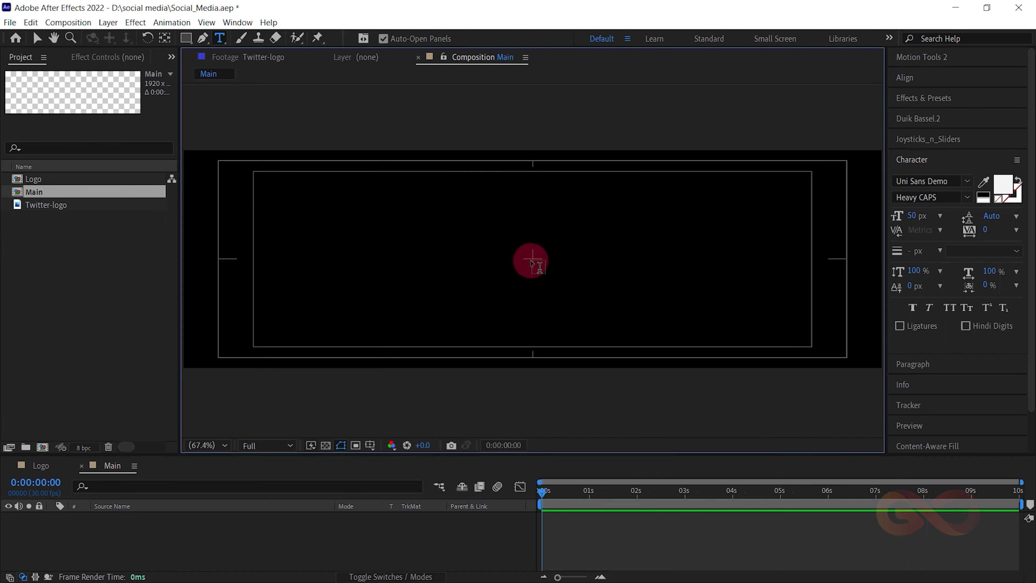
left_click(517, 257)
type("gt")
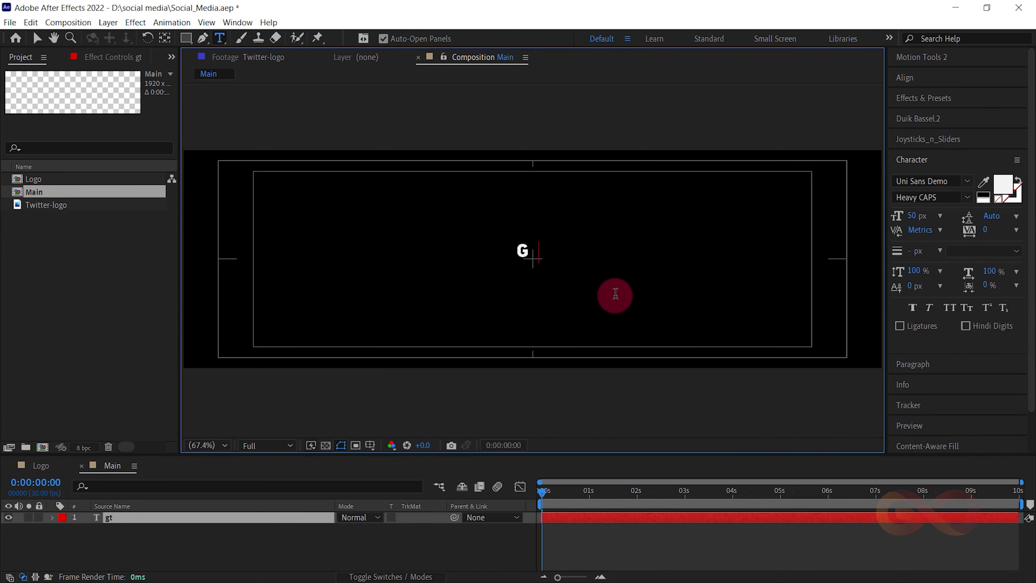
key("BackSpace")
type("@GTSCHOOL")
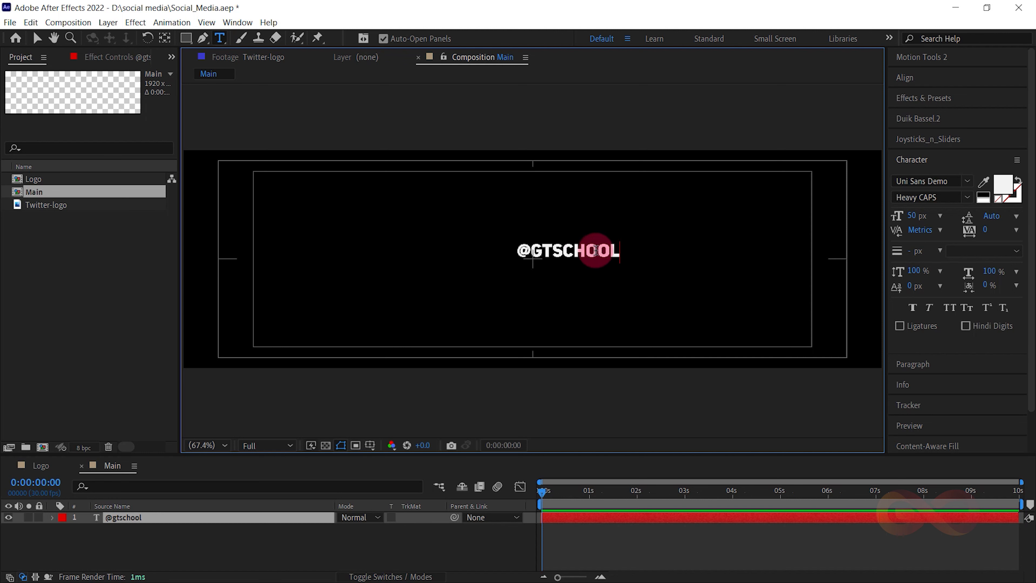
double_click(554, 257)
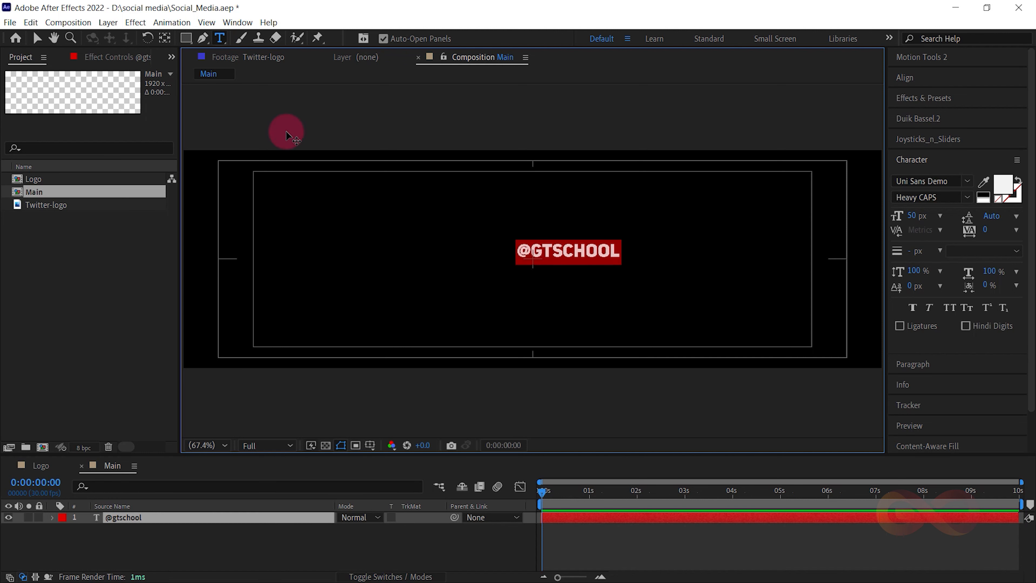
left_click(35, 44)
- Move the text layer's anchor point to the midpoint of the text's left edge
scroll(500, 245, "up", 5)
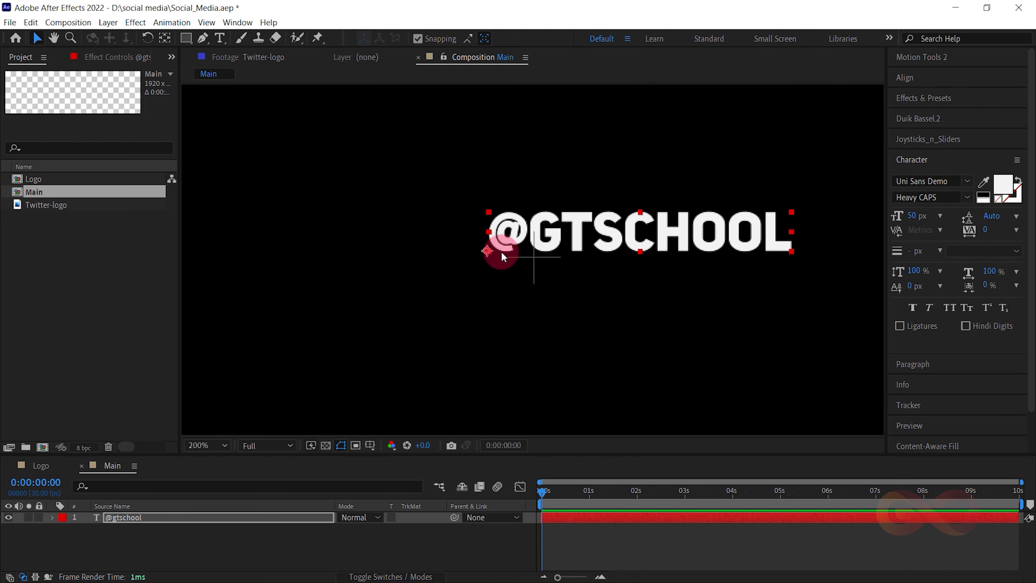
left_click_drag(428, 186, 475, 275)
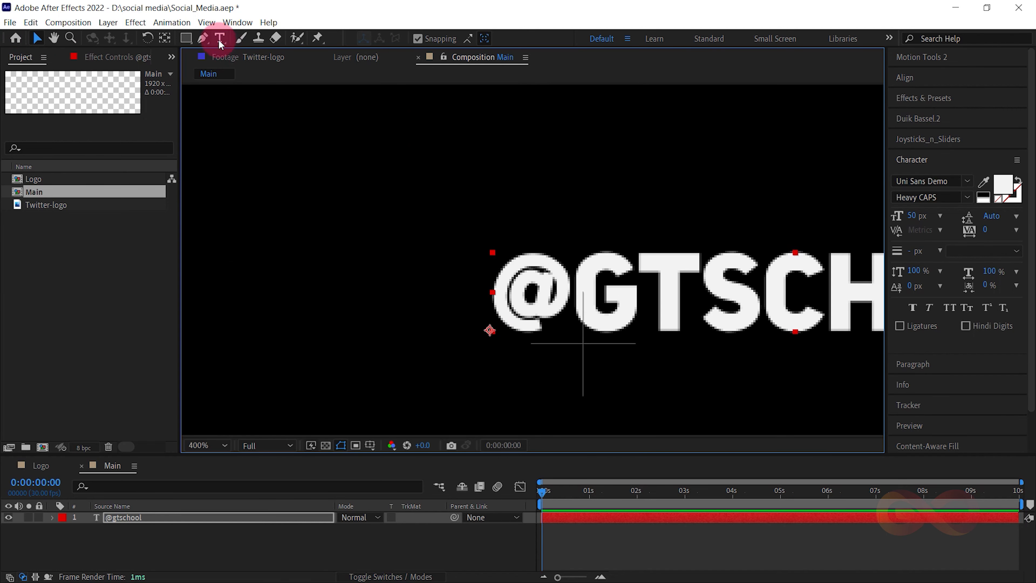
left_click(172, 39)
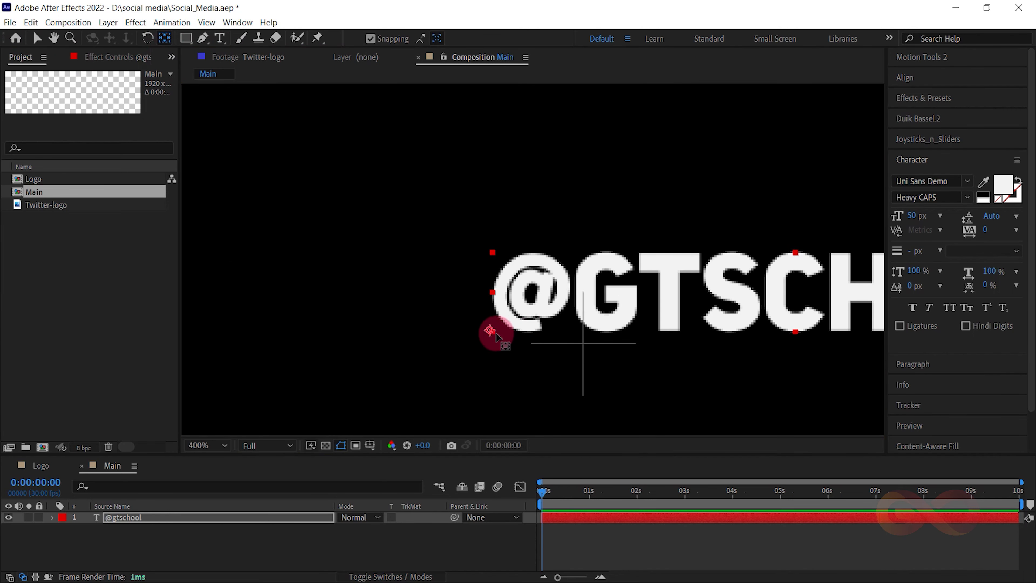
left_click_drag(489, 329, 493, 292)
scroll(527, 306, "down", 2)
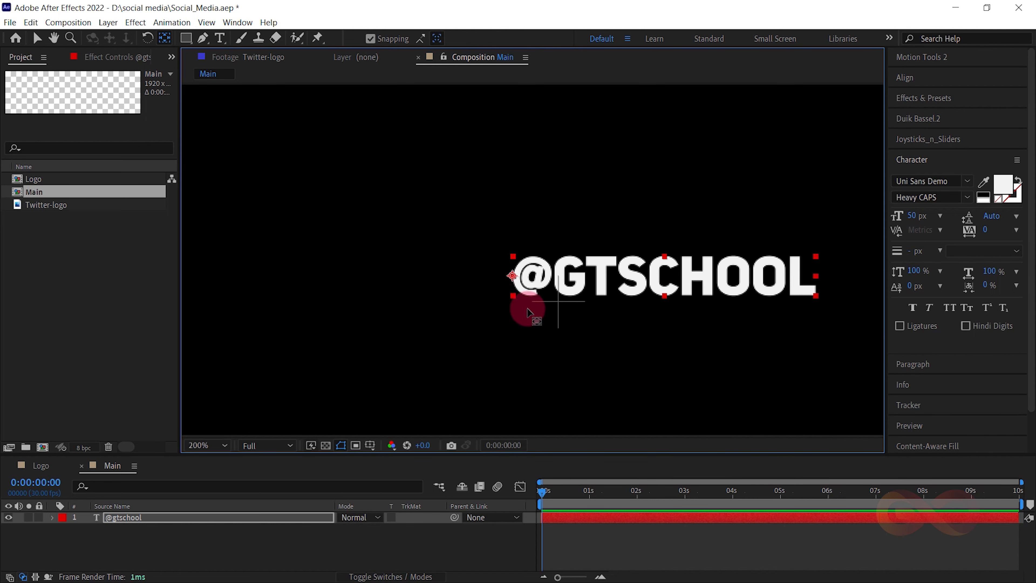
key("v")
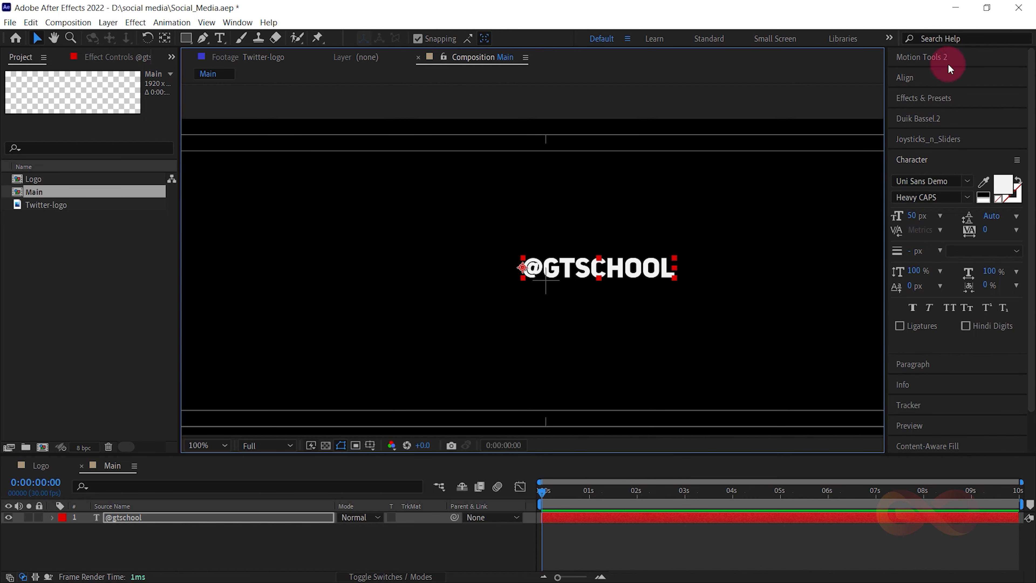
- Centre the text layer horizontally and vertically in the composition and reveal its Text and Transform property groups
left_click(938, 77)
left_click(928, 113)
left_click(997, 117)
left_click(578, 268)
left_click(579, 275)
left_click(52, 518)
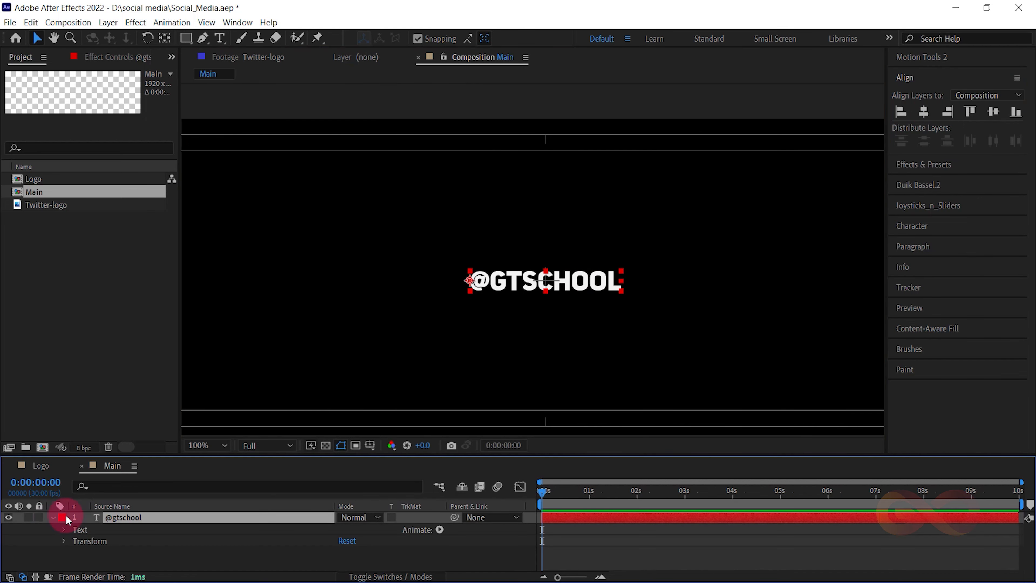
left_click_drag(155, 456, 162, 351)
left_click(440, 453)
left_click(439, 421)
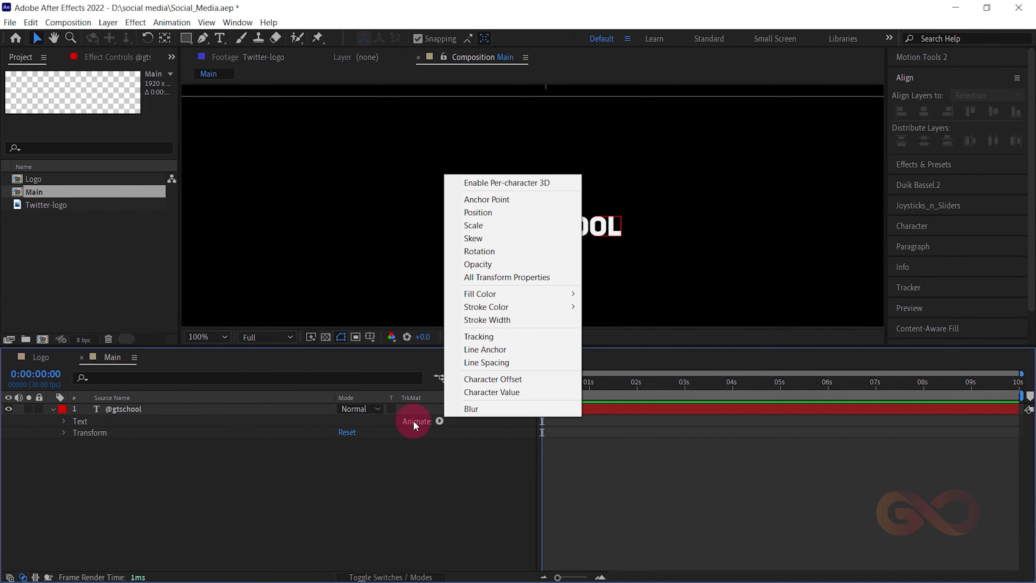
left_click(477, 212)
left_click(439, 421)
left_click(490, 250)
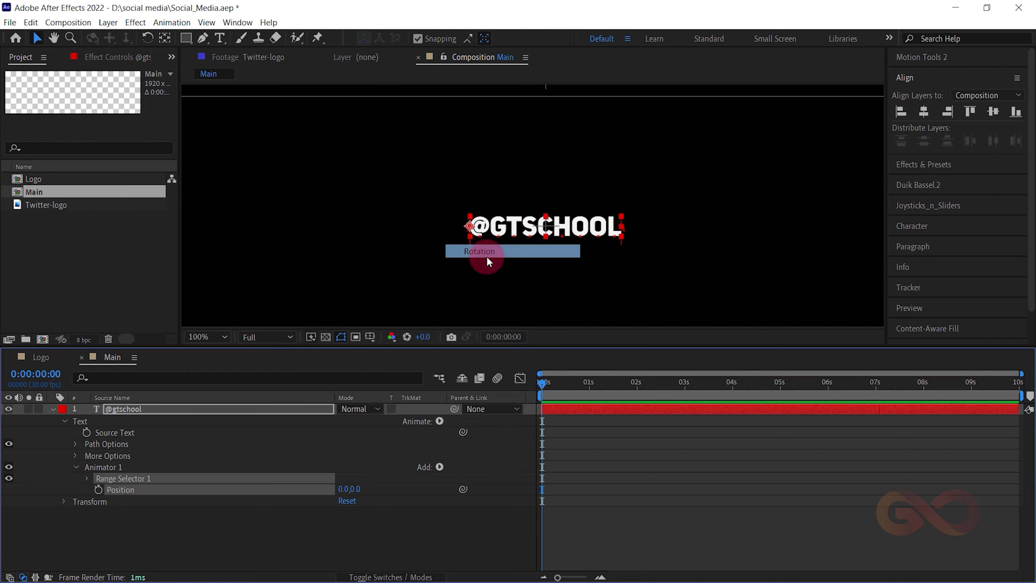
left_click(439, 467)
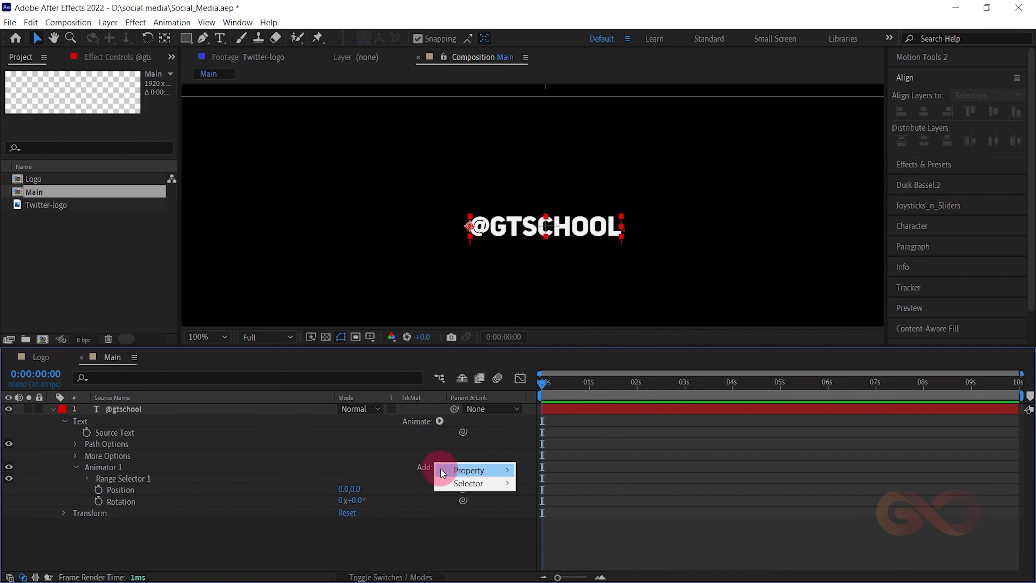
mouse_move(489, 483)
left_click(593, 509)
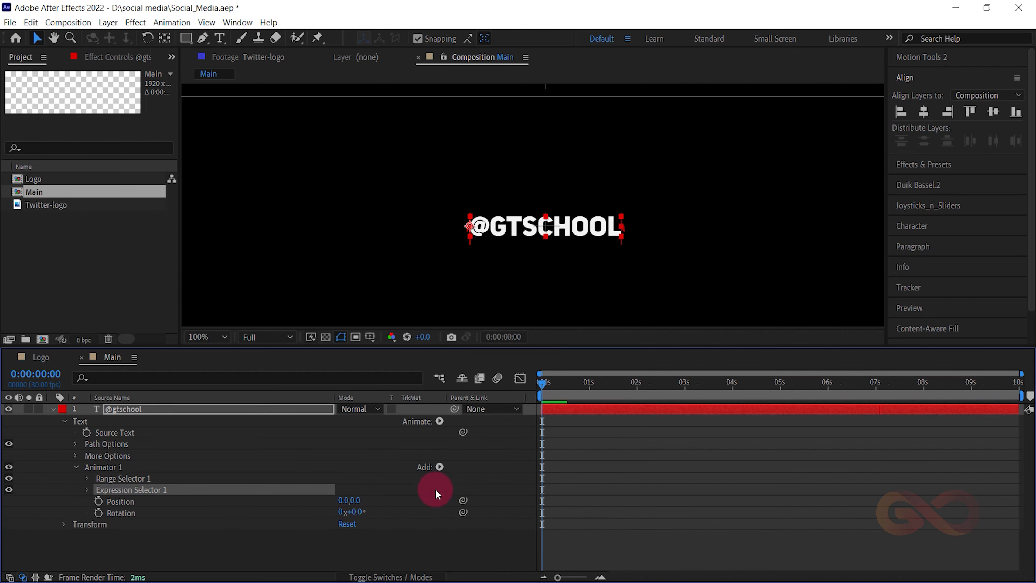
left_click_drag(363, 516, 353, 493)
key("ctrl+z")
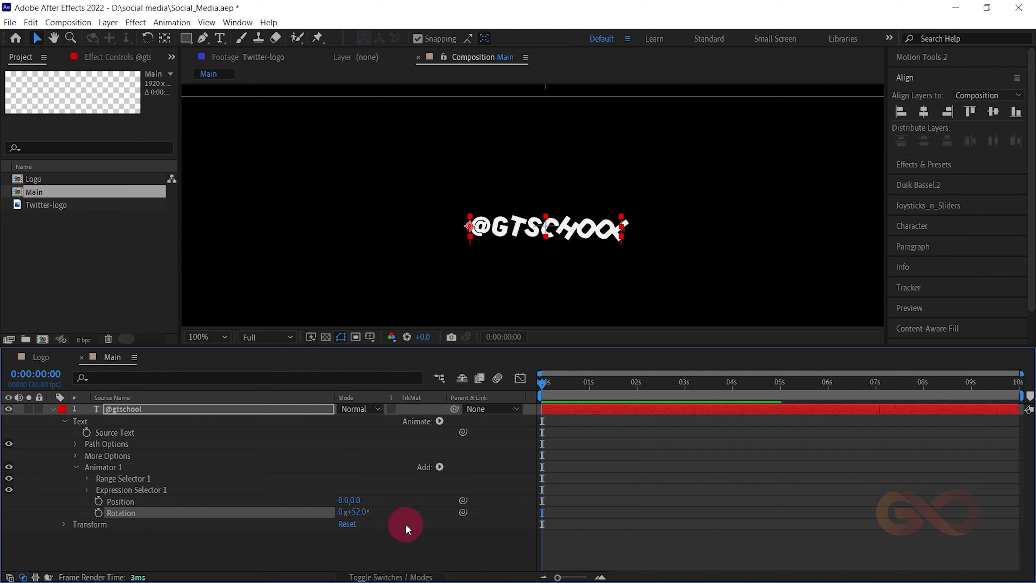
key("ctrl+z")
left_click(275, 527)
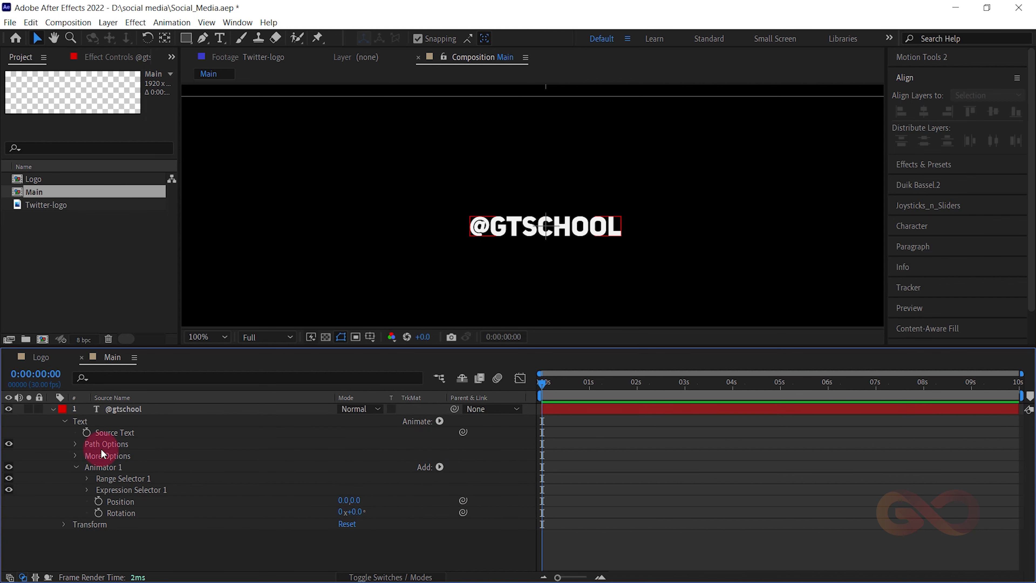
left_click(64, 282)
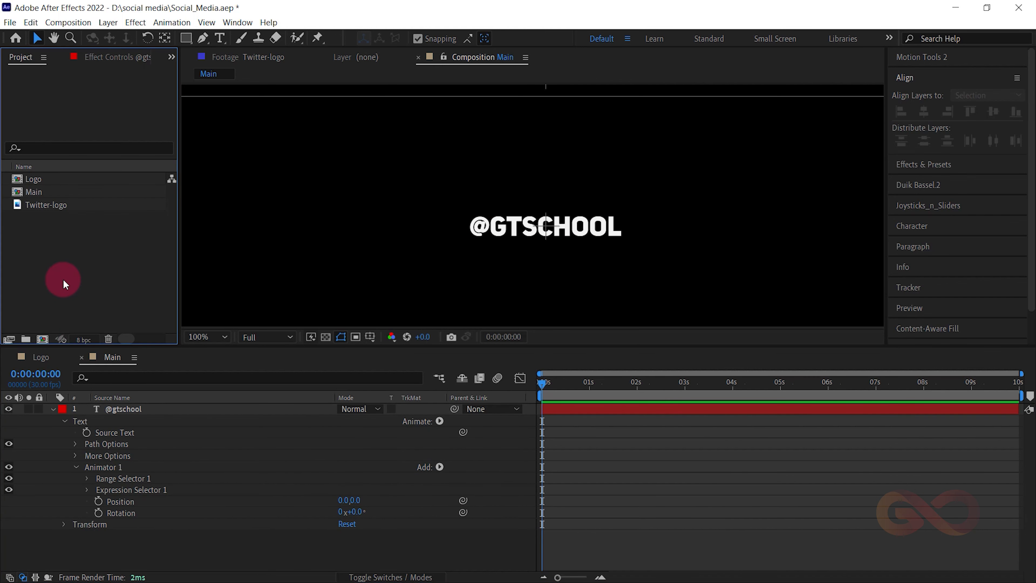
- Copy the entire expression from the Text Expression file in the social media folder, close its windows and return to After Effects
key("alt+Tab")
key("alt+Tab")
double_click(466, 137)
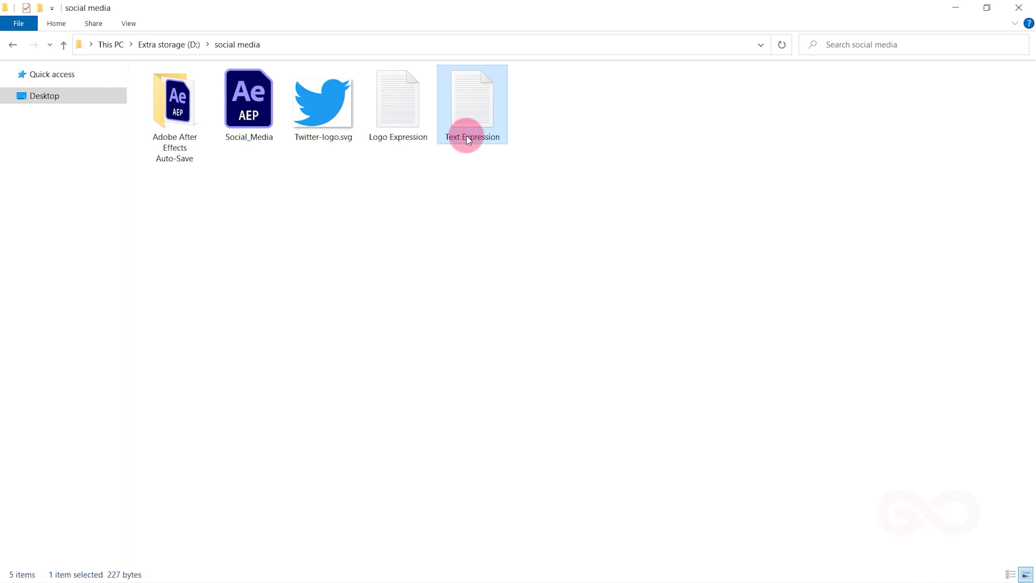
key("ctrl+a")
right_click(308, 231)
left_click(352, 263)
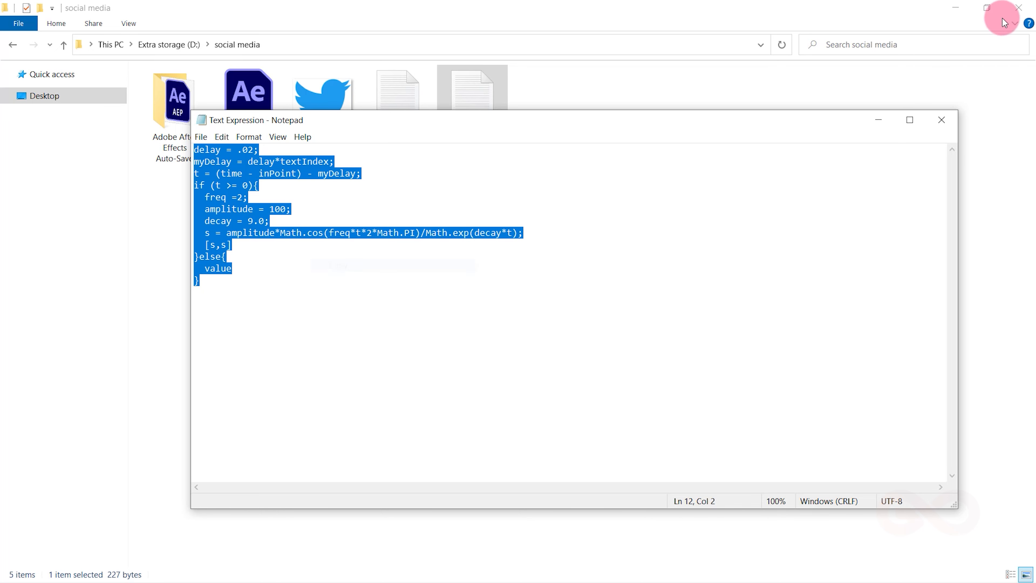
left_click(948, 121)
left_click(1019, 4)
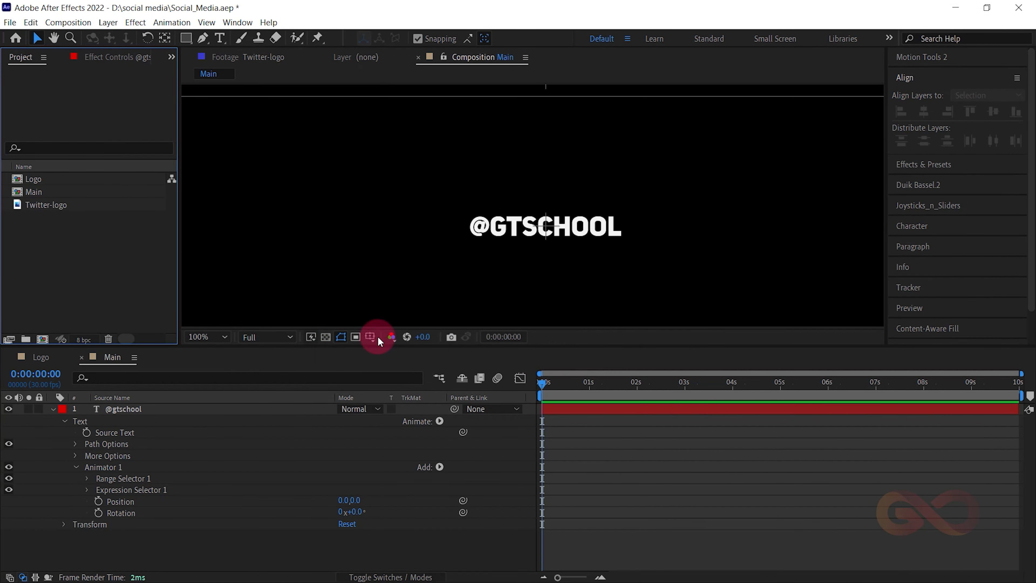
- Expand Expression Selector 1 in Animator 1 and select its Amount property
left_click(114, 496)
left_click(141, 536)
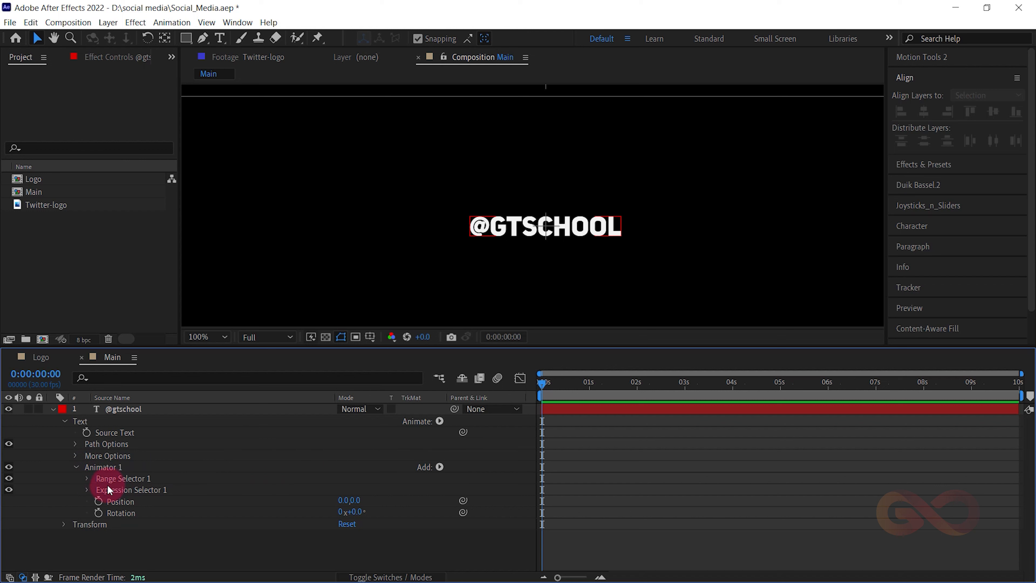
left_click(88, 490)
left_click(133, 513)
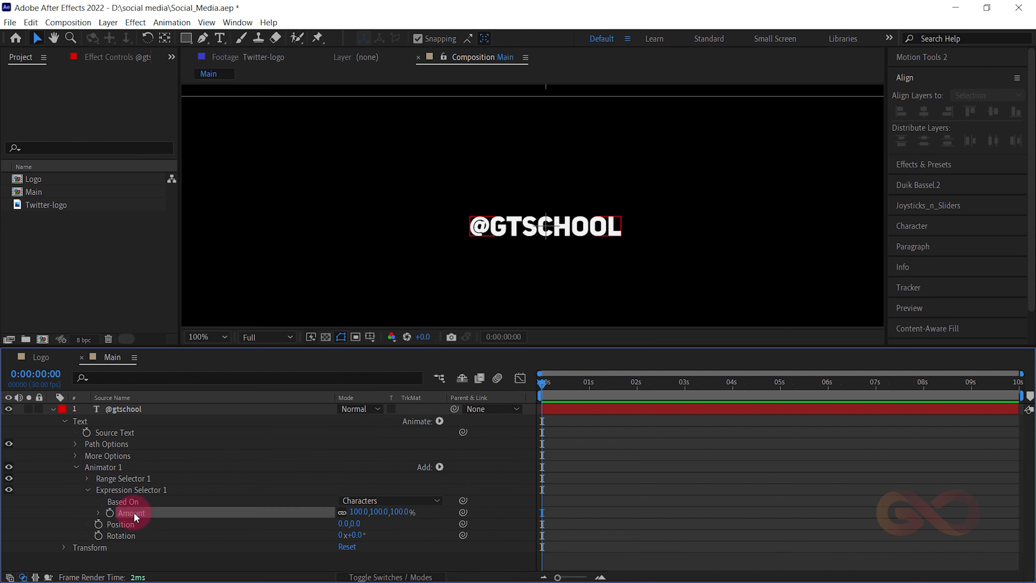
left_click_drag(359, 513, 315, 502)
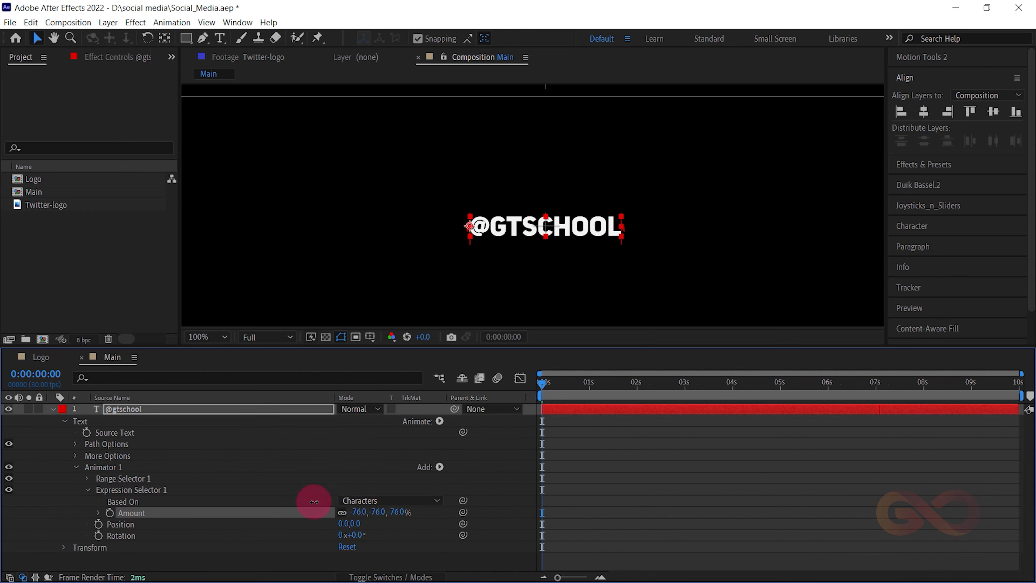
left_click(372, 505)
left_click(294, 474)
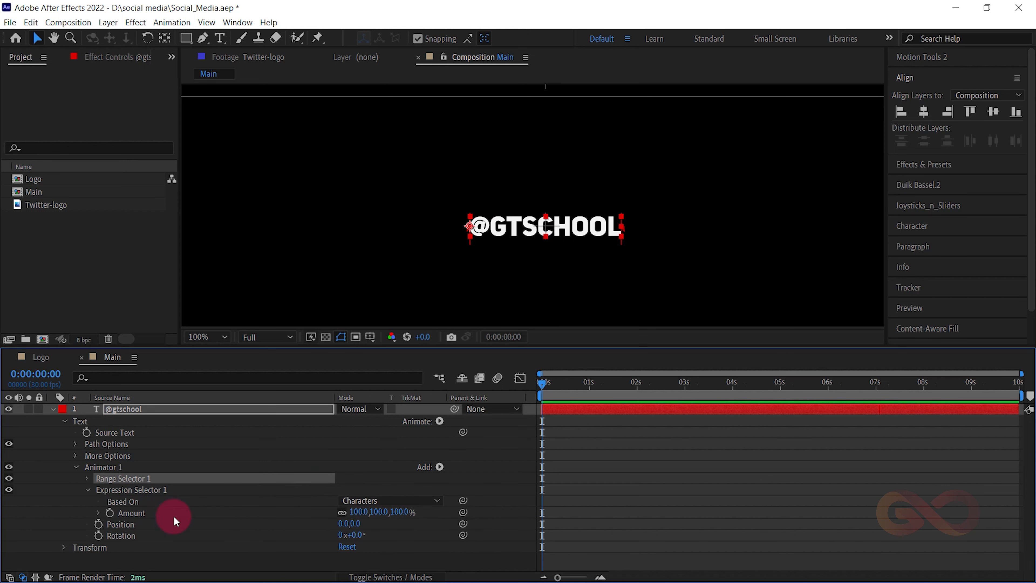
- Enable an expression on Expression Selector 1's Amount, replace it with the copied text expression, and move the playhead to 1 second
left_click(111, 513)
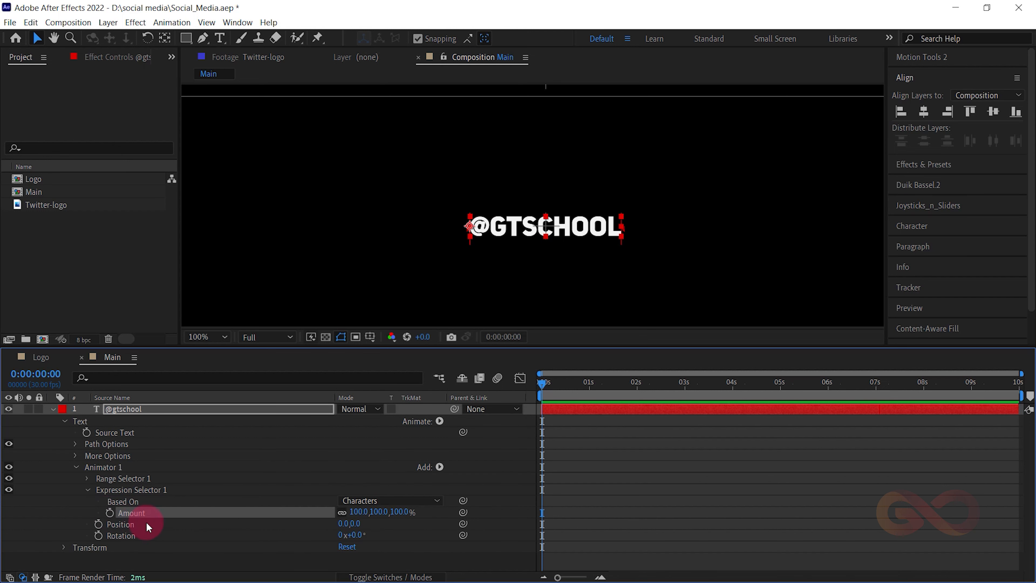
left_click(108, 511, "alt")
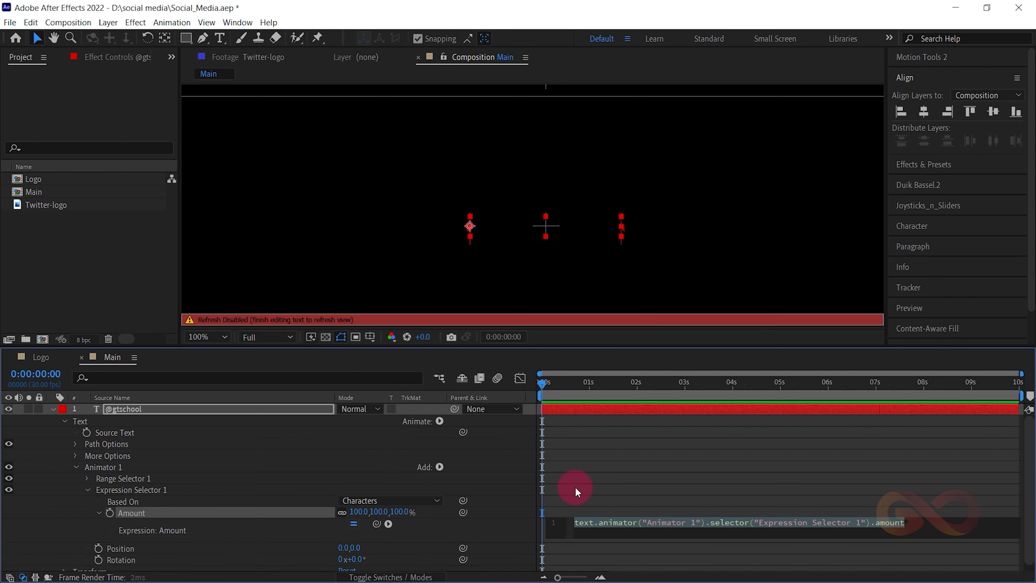
key("ctrl+v")
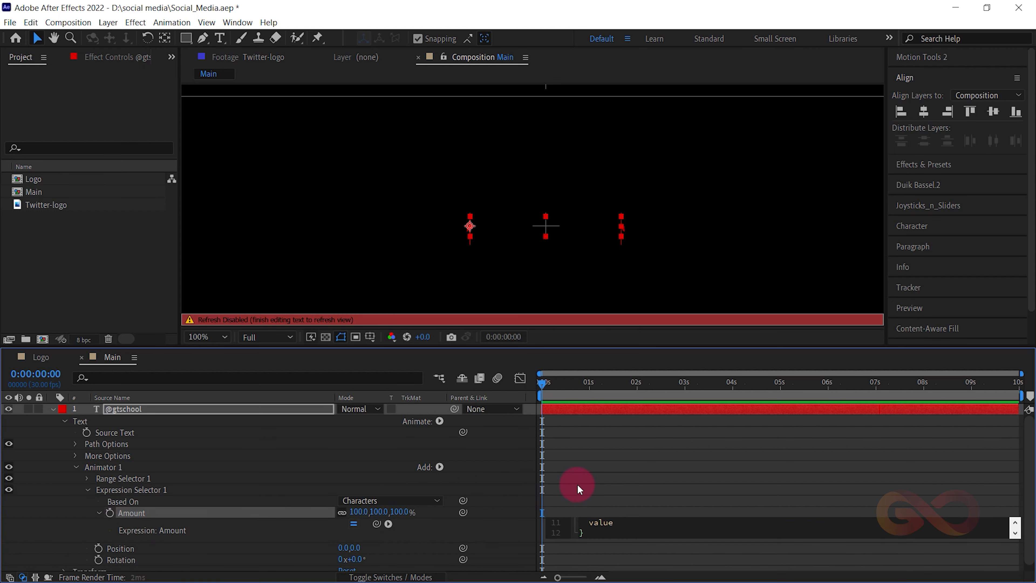
left_click_drag(564, 388, 591, 412)
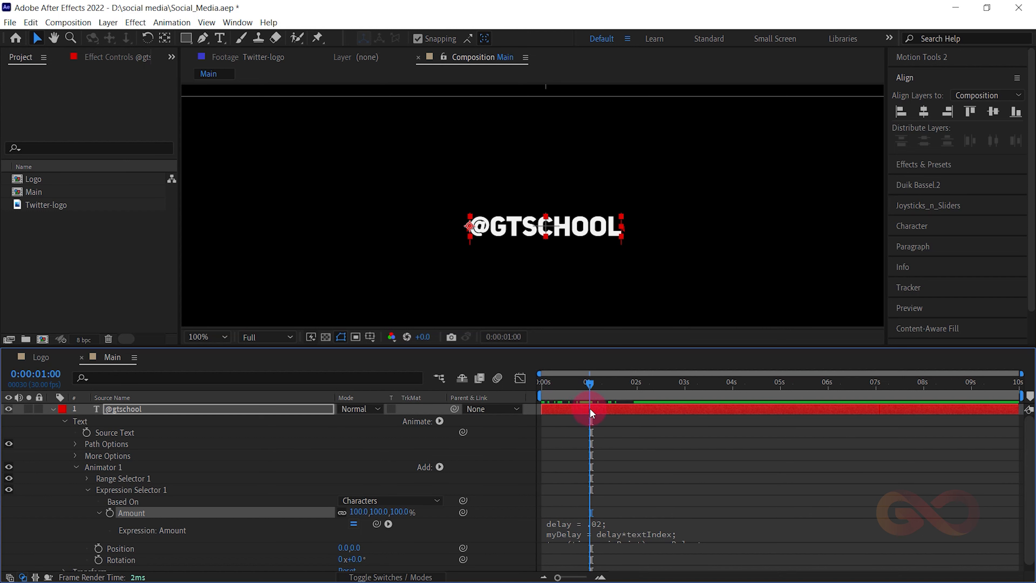
- Set the Rotation of Animator 1 to 35°
scroll(338, 518, "down", 1)
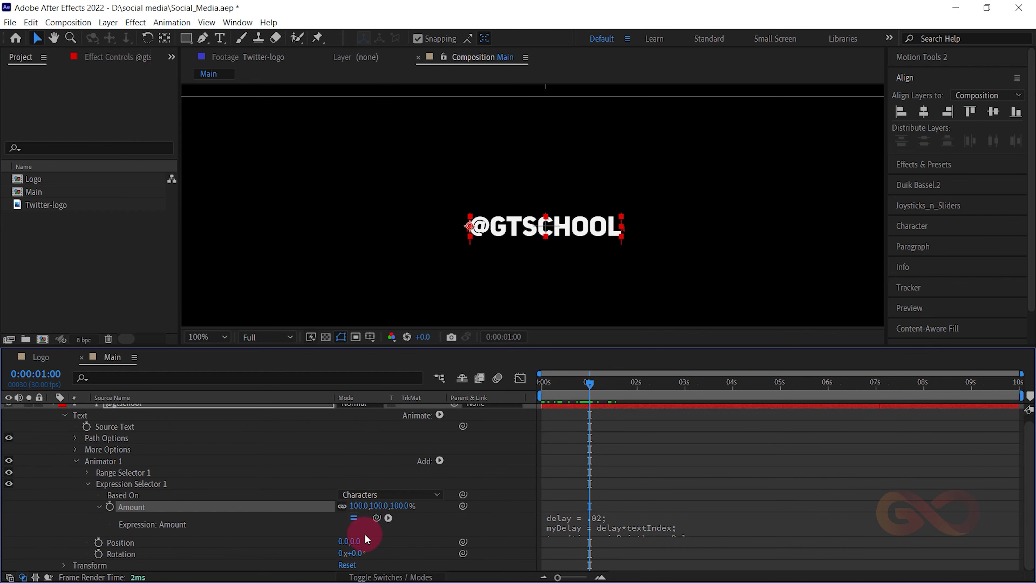
left_click_drag(352, 553, 365, 553)
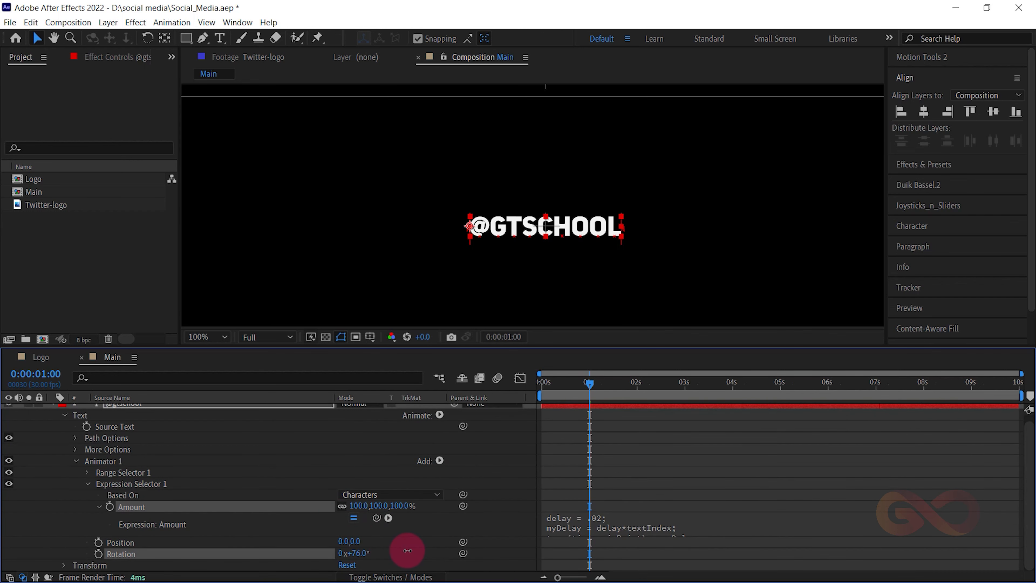
left_click(357, 553)
type("35")
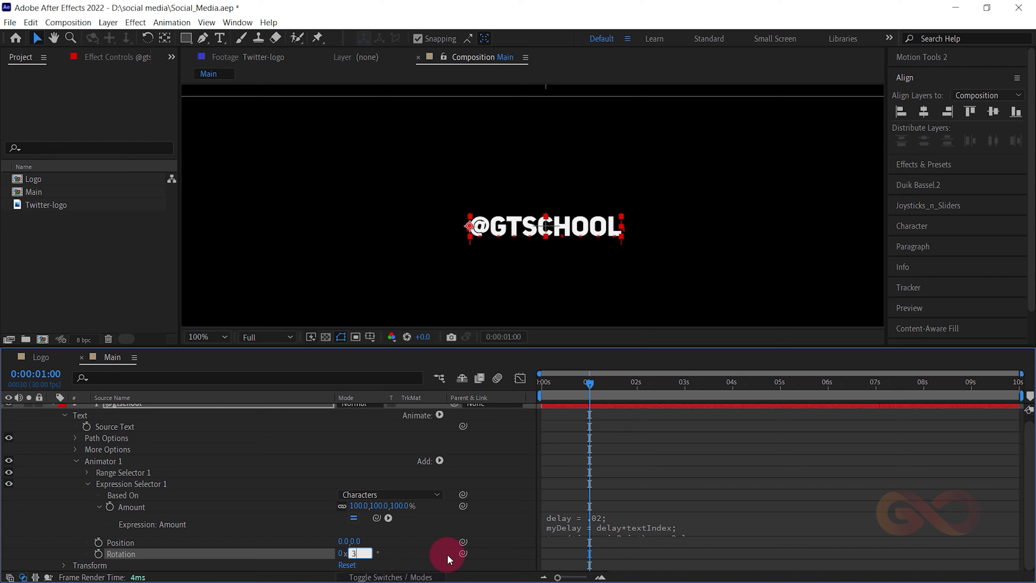
key("Return")
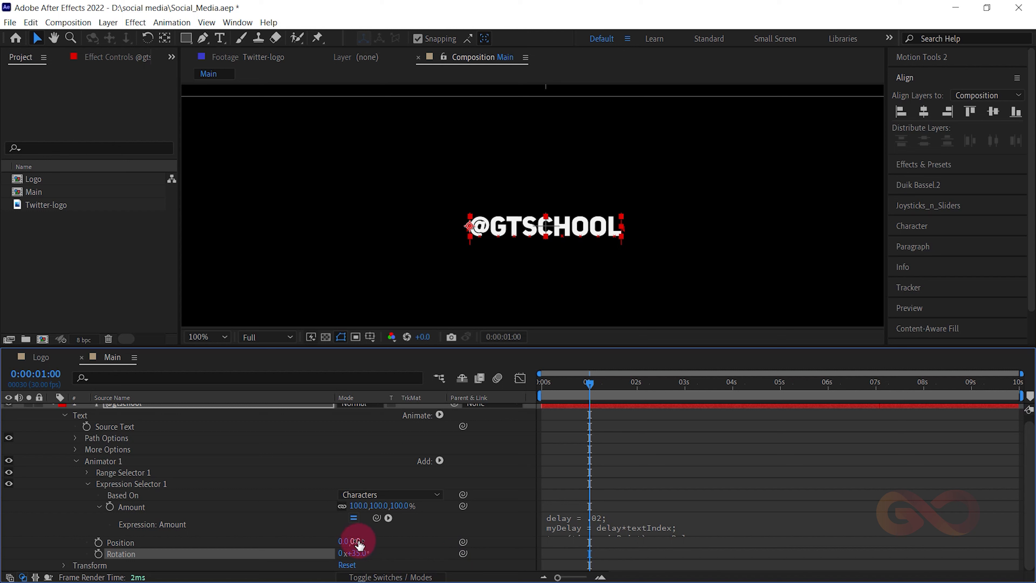
- Set the vertical Position of Animator 1 to 110 and return the playhead to the start of the composition
left_click_drag(358, 544, 394, 533)
left_click(377, 542)
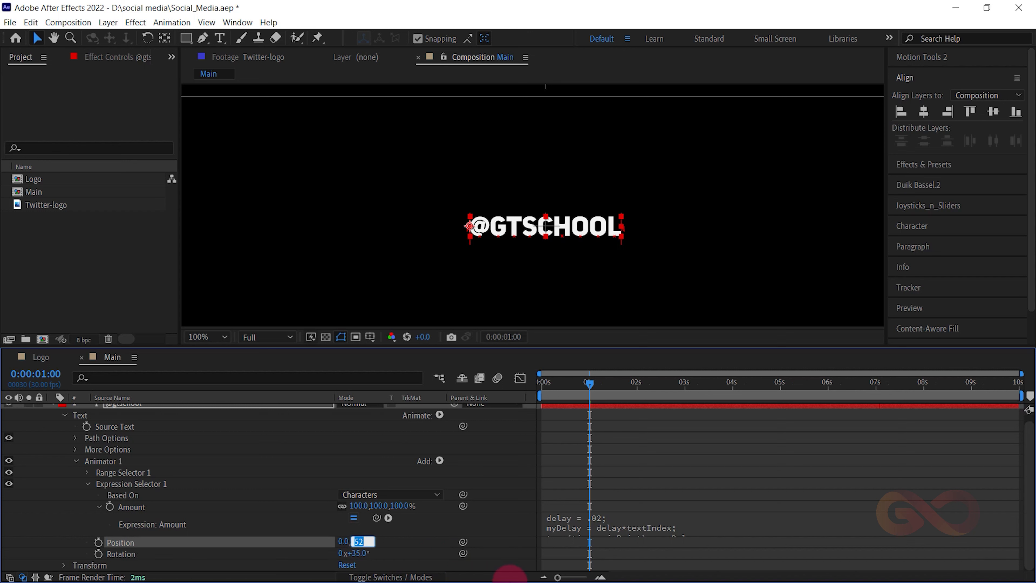
left_click_drag(581, 379, 496, 386)
left_click(631, 411)
- Preview the text's bounce animation from the start of the composition
key("space")
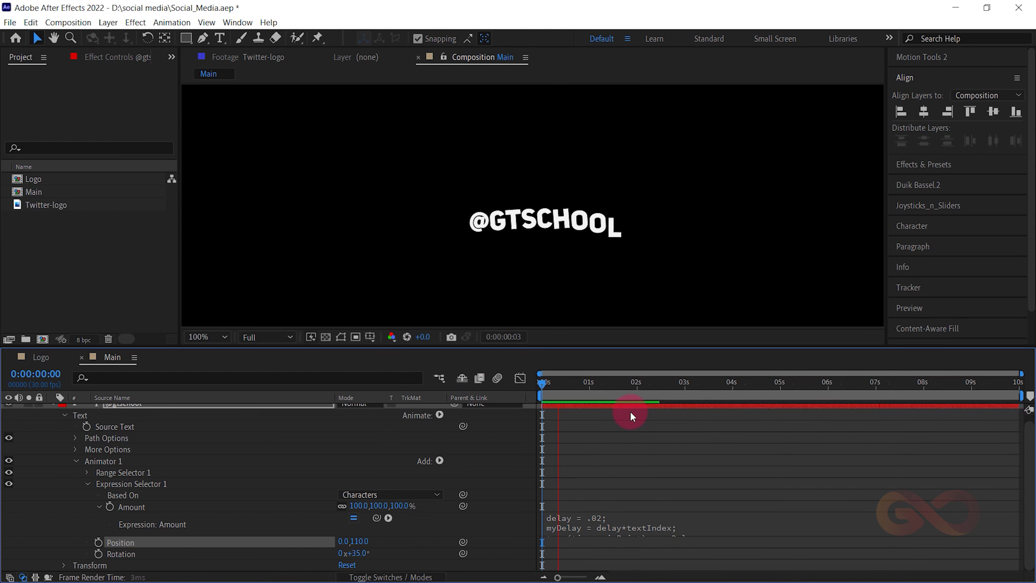
key("space")
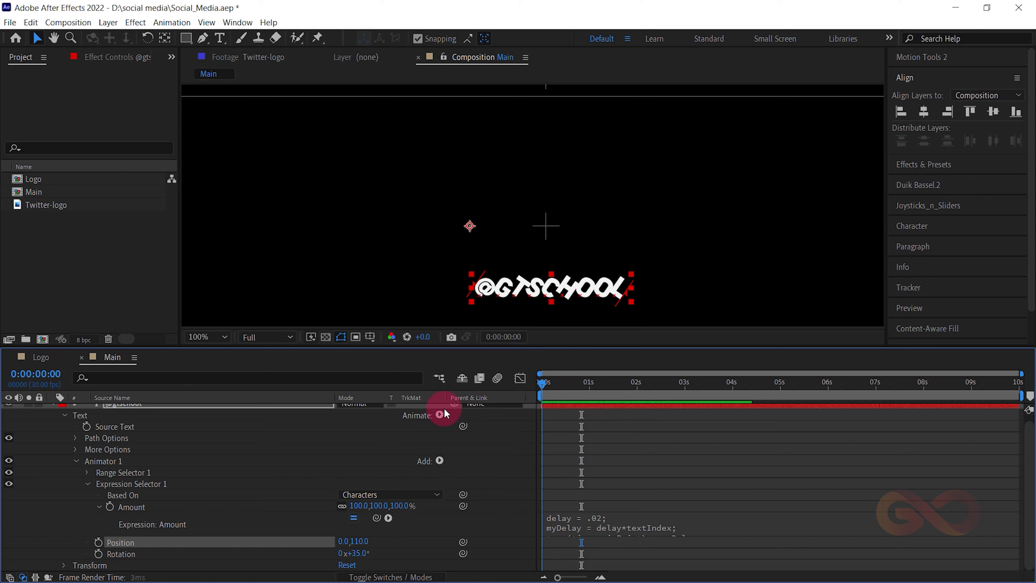
key("space")
- Set the Rotation of Animator 1 to 45°
left_click_drag(356, 555, 363, 555)
left_click(364, 555)
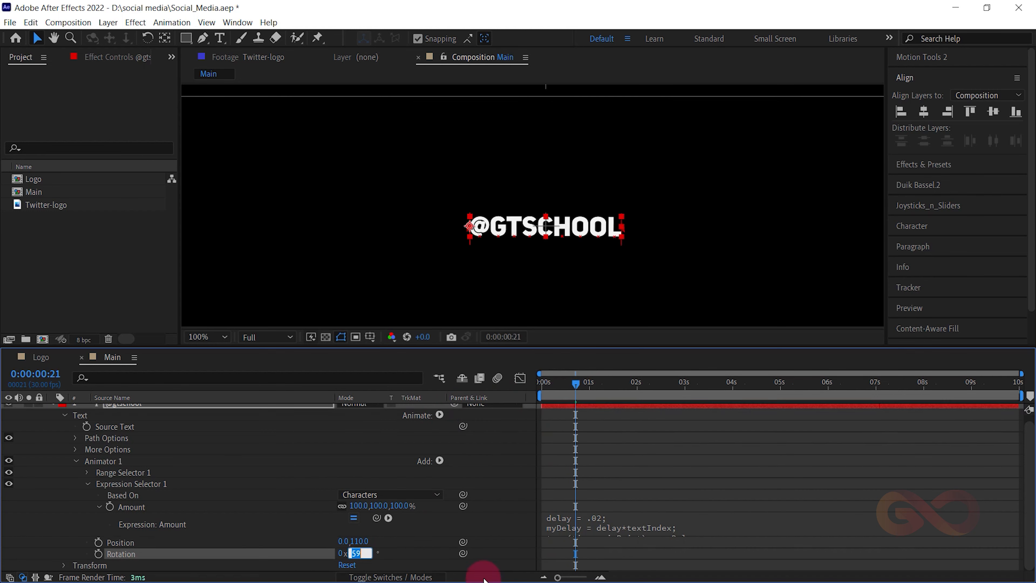
type("4")
key("Return")
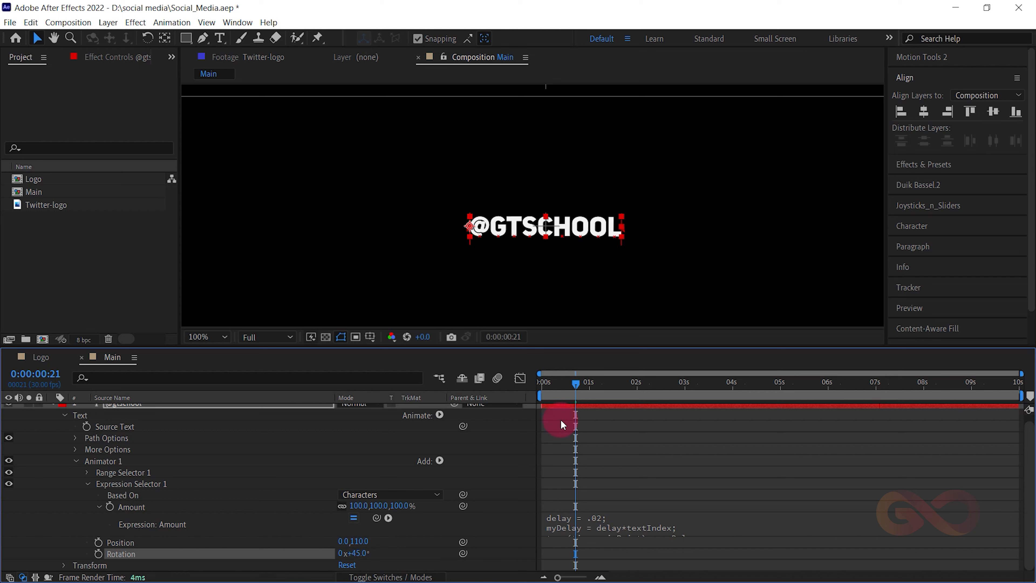